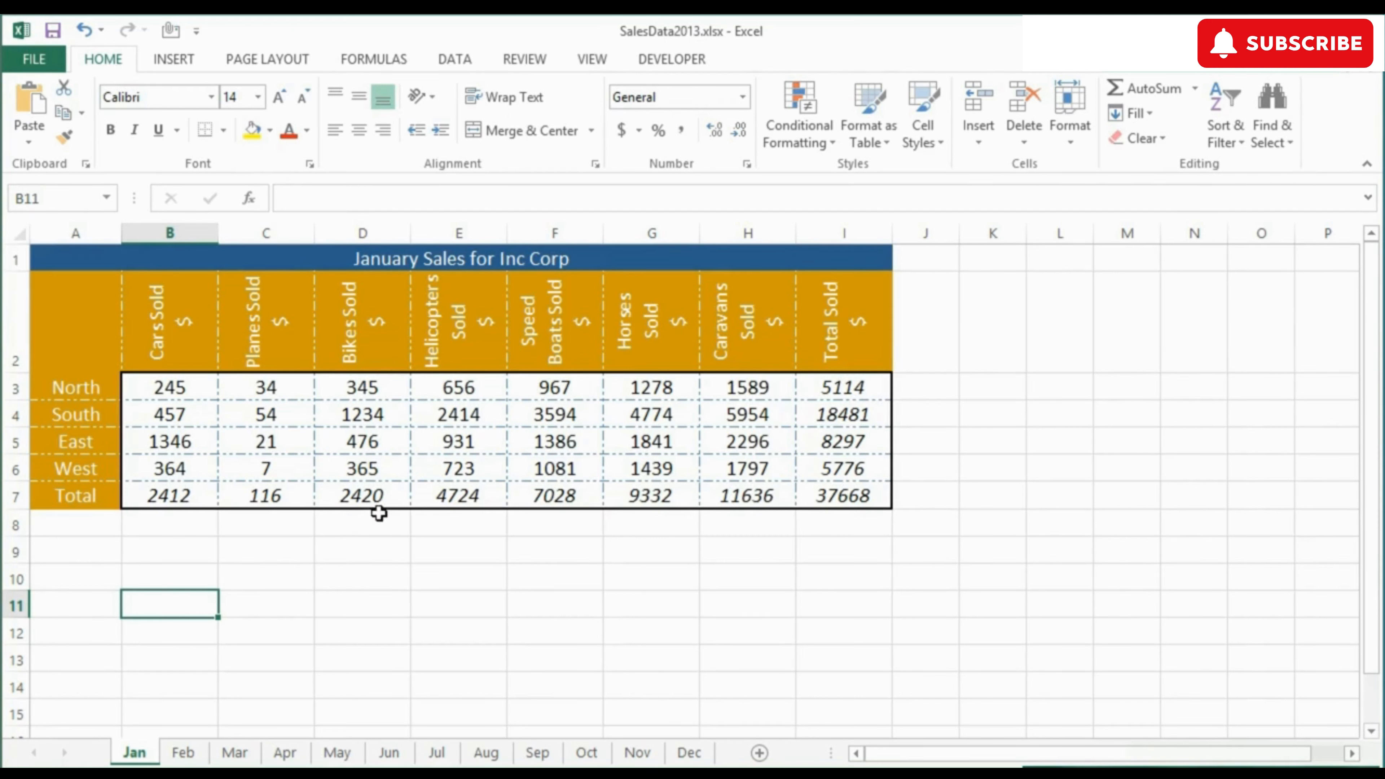
- Look through the monthly sales sheets from Feb to Dec to compare their layout
click(185, 753)
click(235, 753)
click(285, 753)
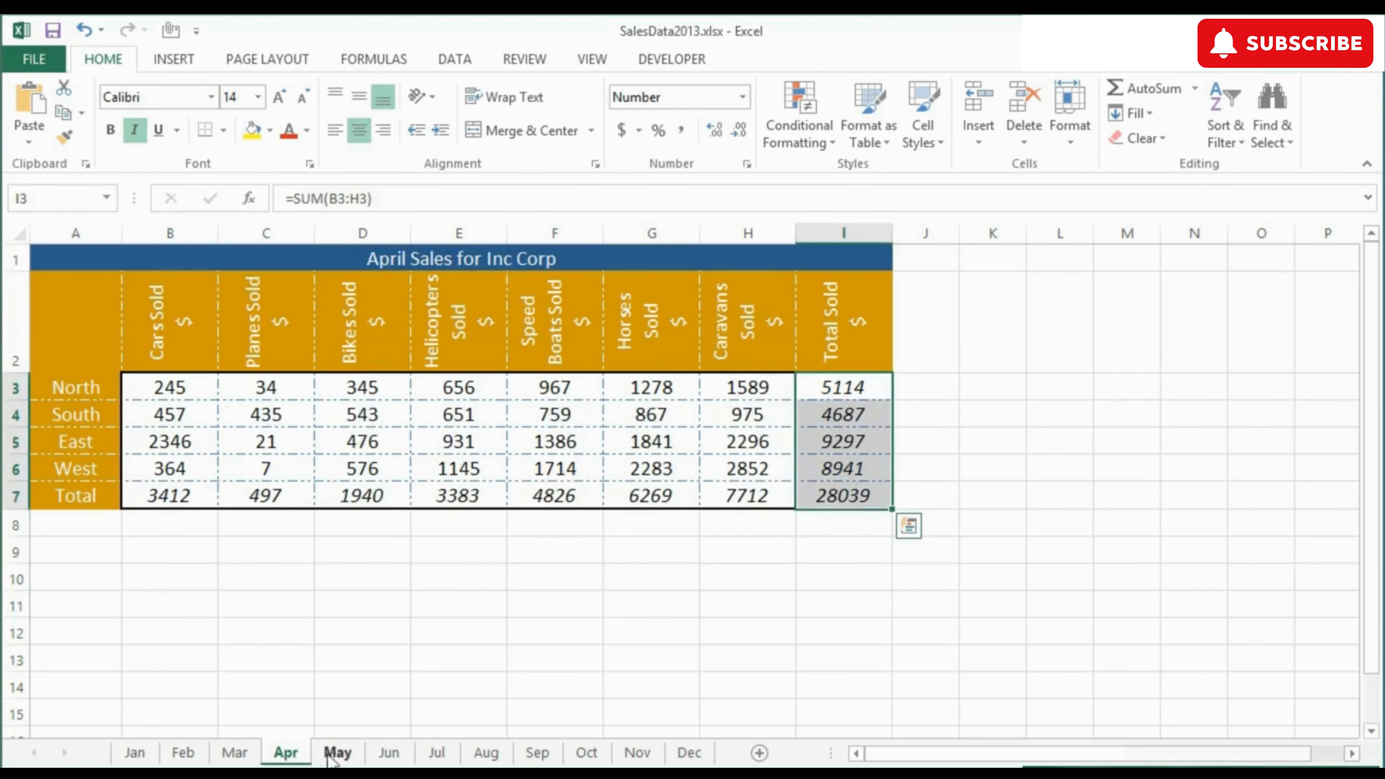
click(336, 753)
click(389, 753)
click(439, 753)
click(486, 753)
click(537, 752)
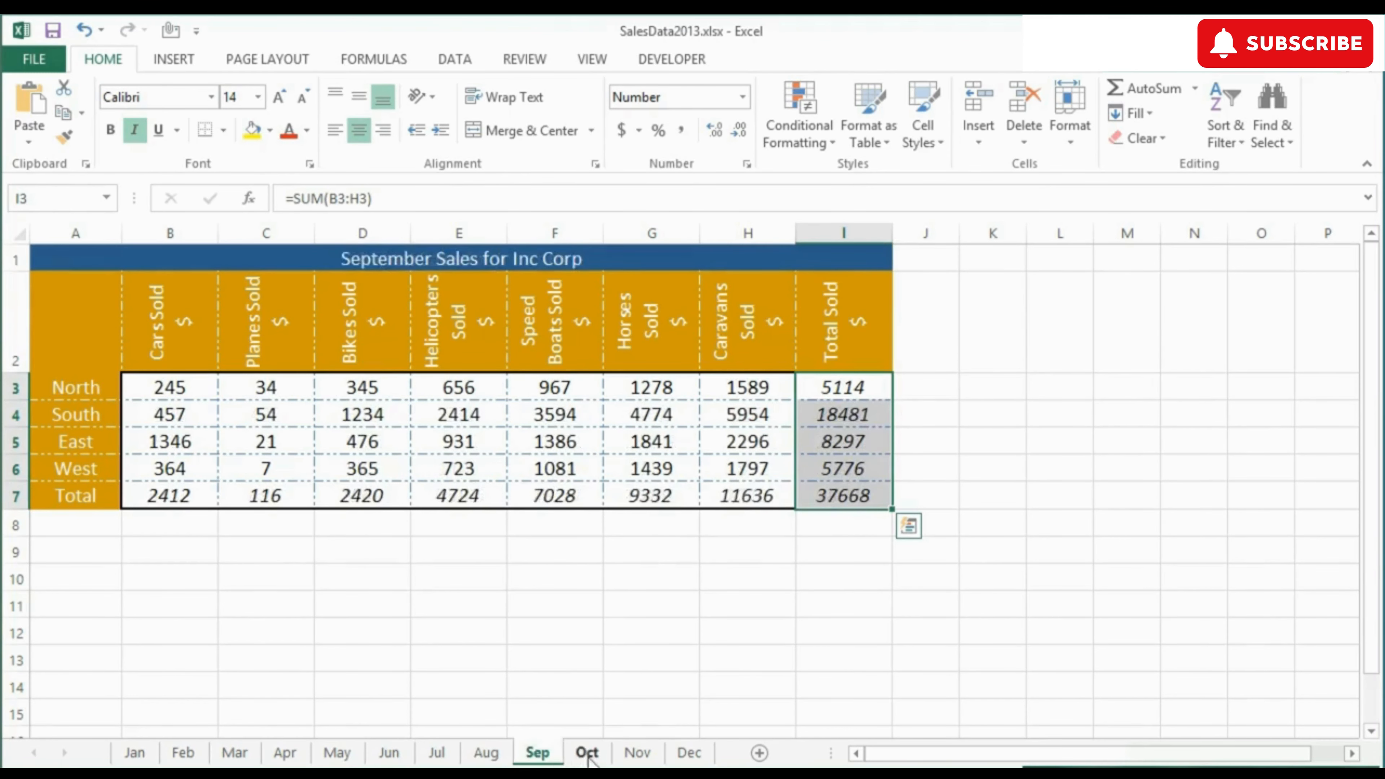
click(586, 753)
click(637, 753)
click(690, 752)
- Look back through the earlier monthly sales sheets and return to the Jan sheet
click(637, 752)
click(586, 753)
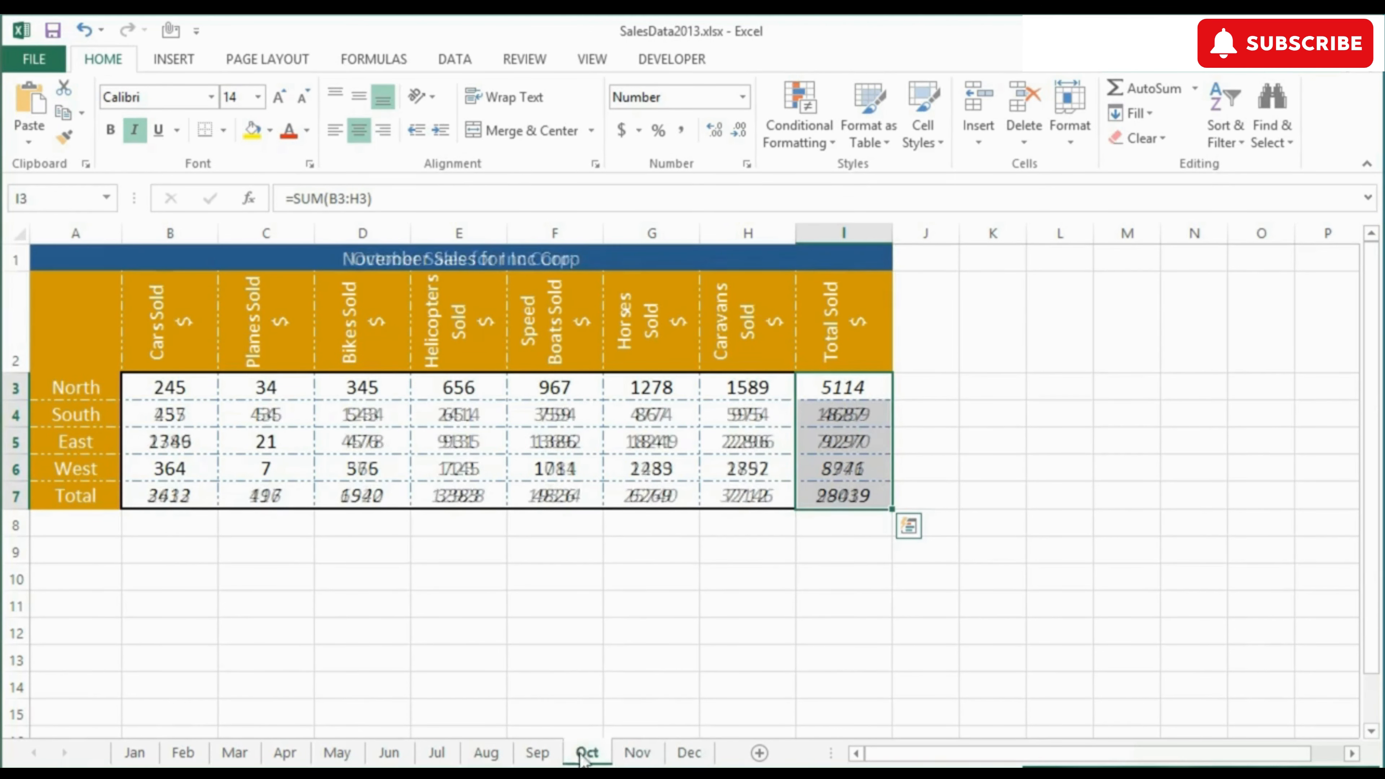
click(537, 753)
click(486, 752)
click(436, 753)
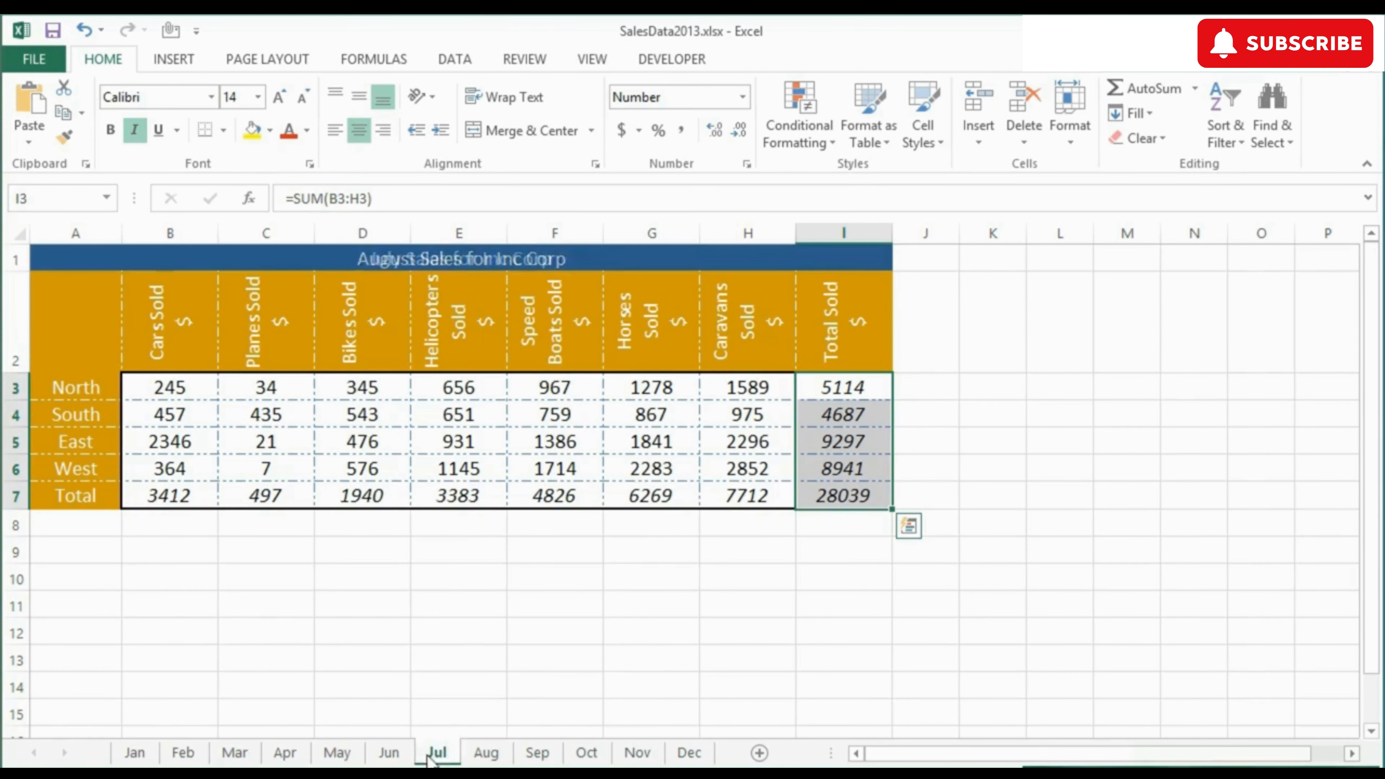
click(136, 753)
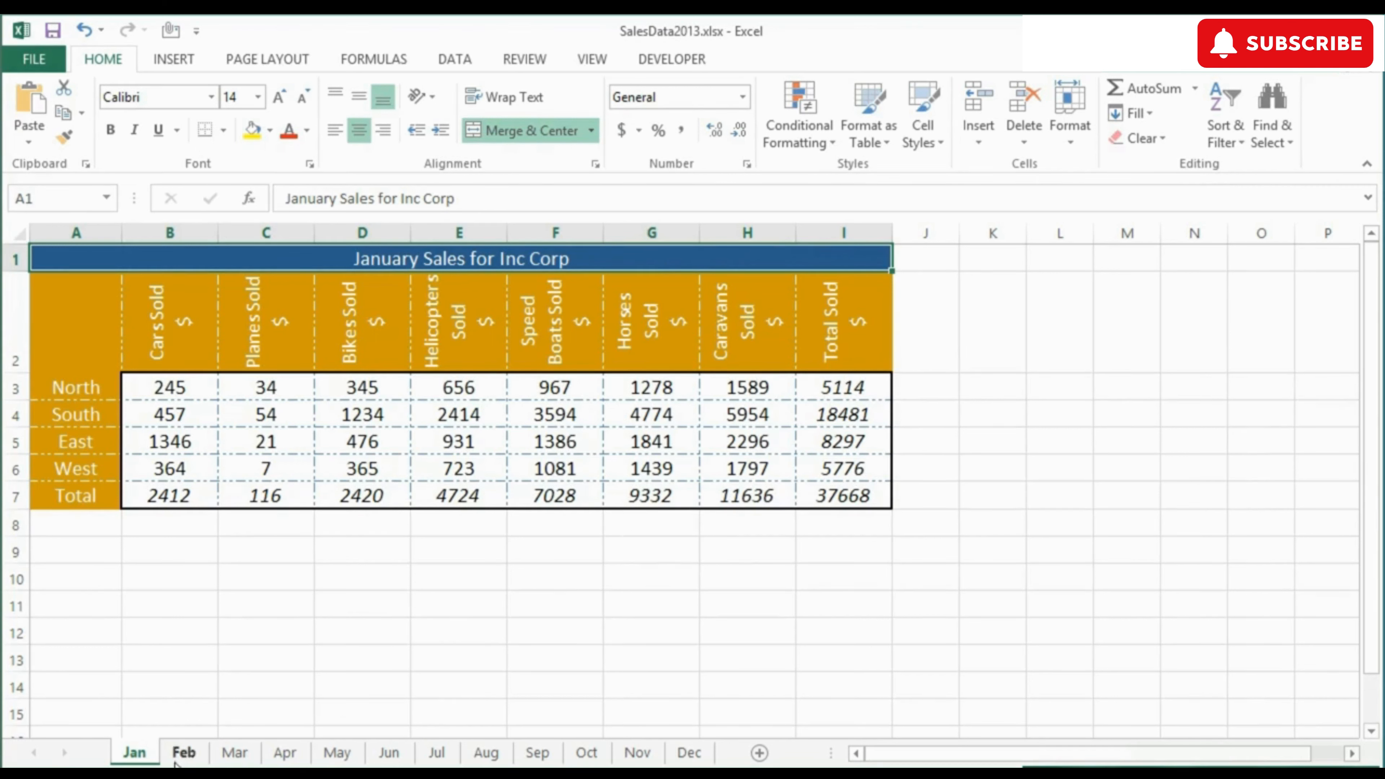
click(234, 759)
click(284, 758)
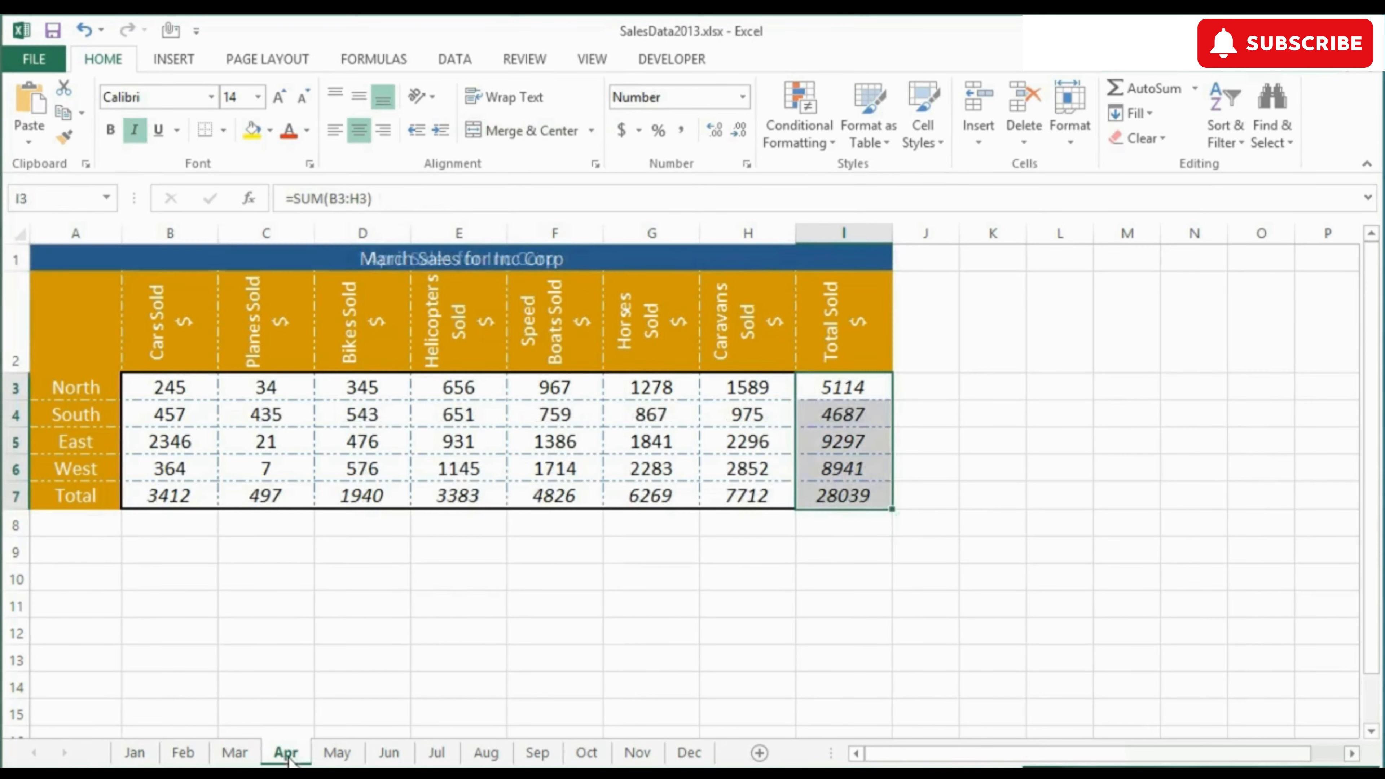
click(325, 759)
click(141, 756)
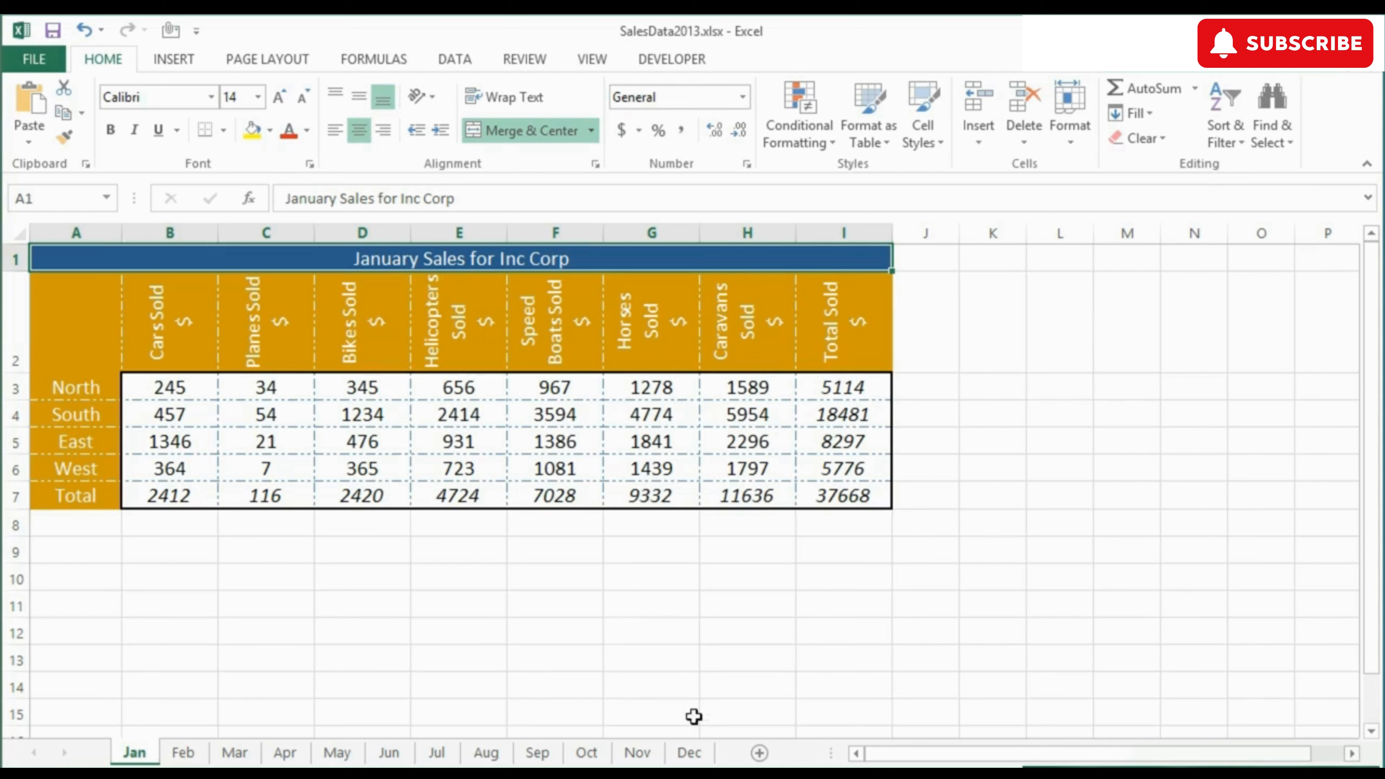
- Group the consecutive sheets Jan through Dec and ungroup them again
shift+click(694, 755)
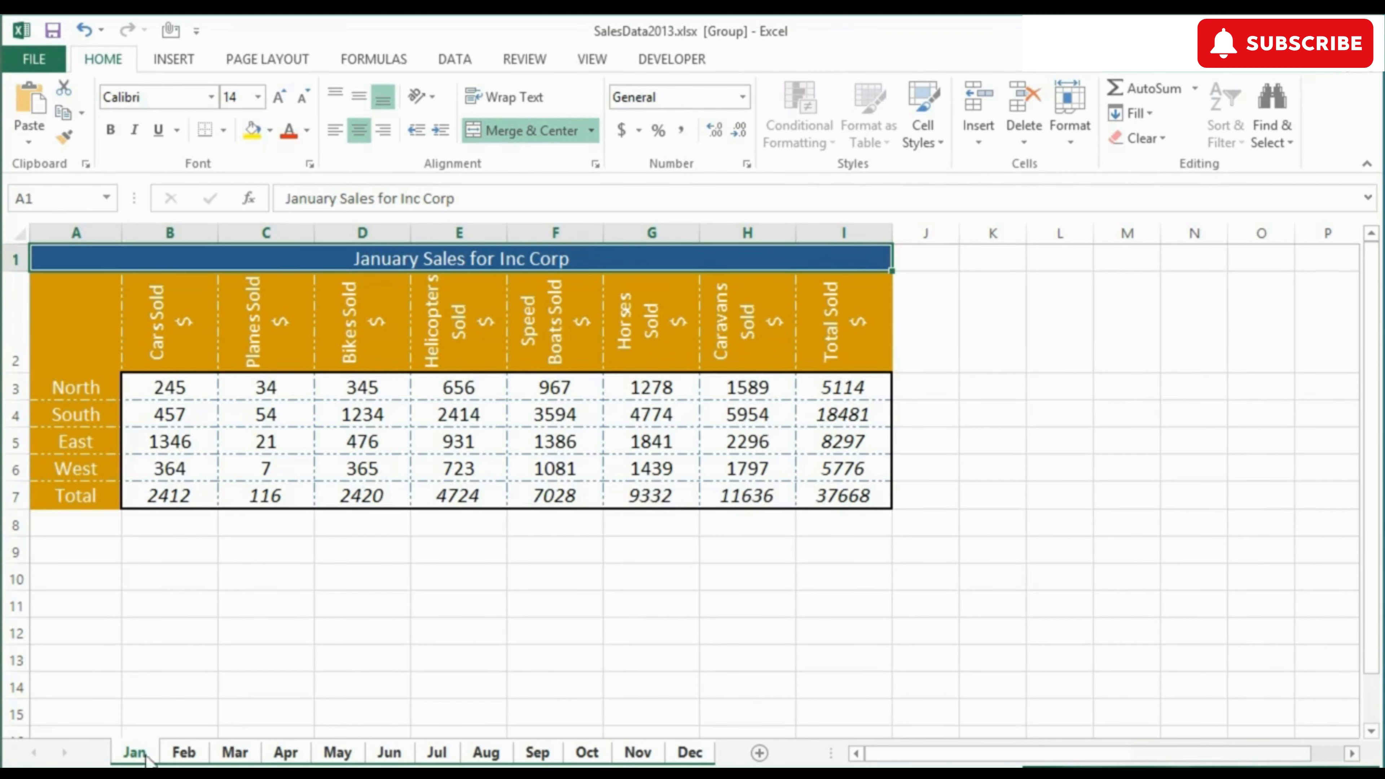
right_click(147, 756)
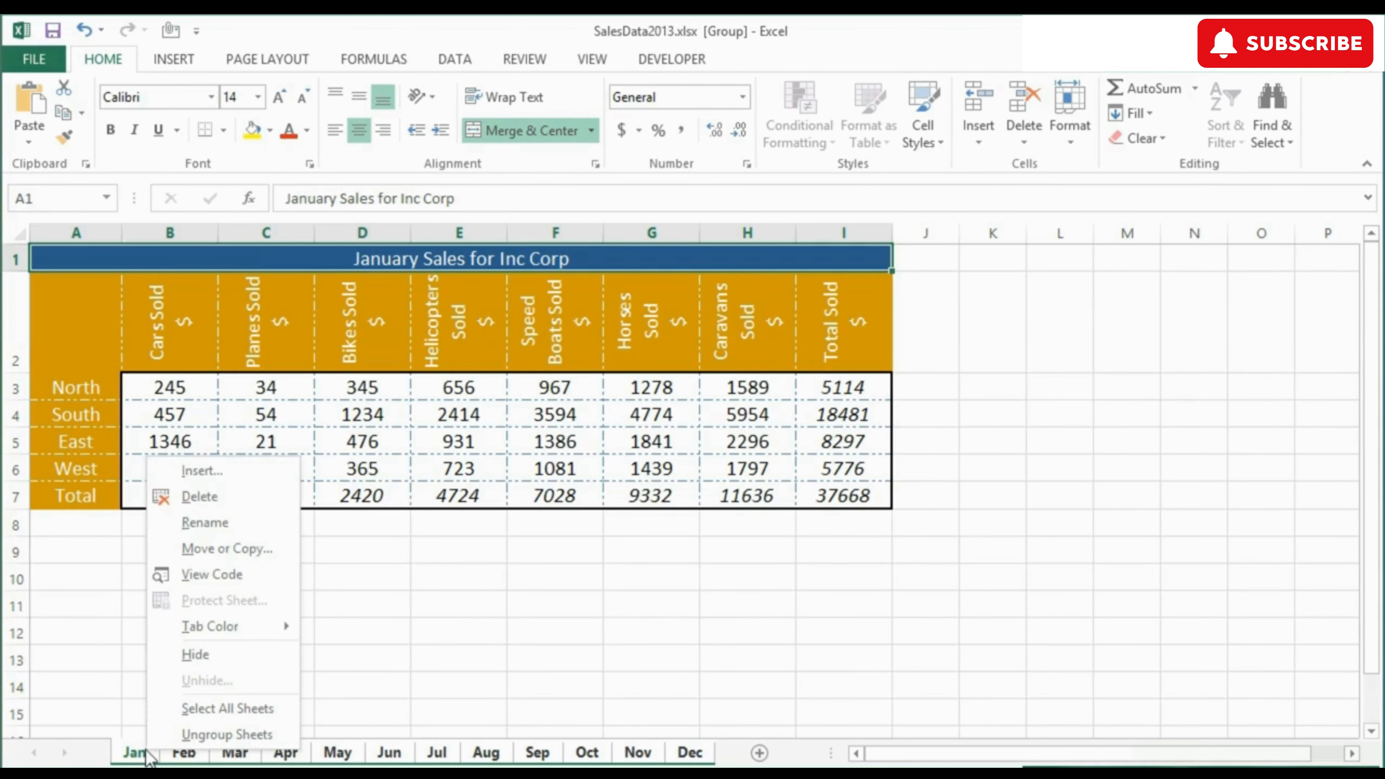
click(185, 734)
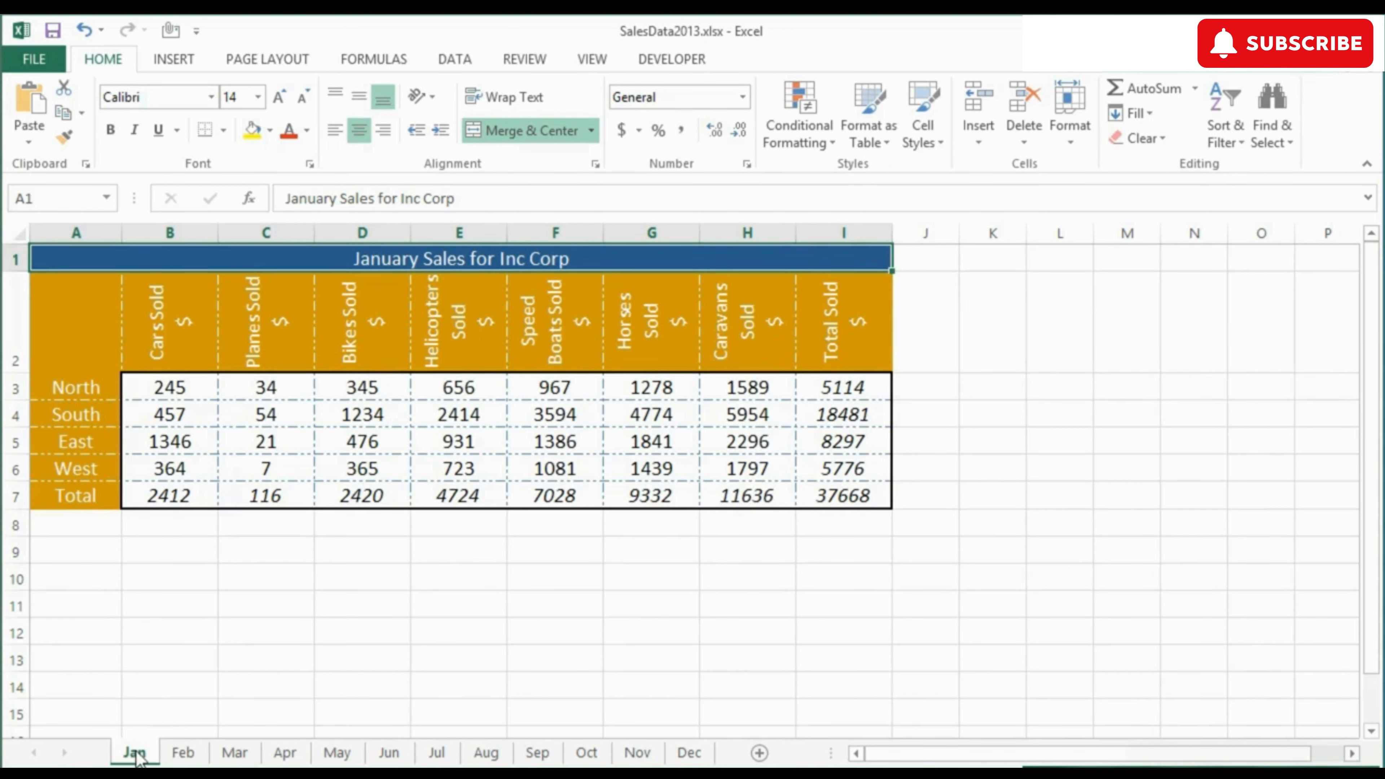
- Group the non-adjacent sheets Jan, Apr, Jul and Oct and ungroup them again
ctrl+click(586, 752)
ctrl+click(436, 753)
ctrl+click(284, 753)
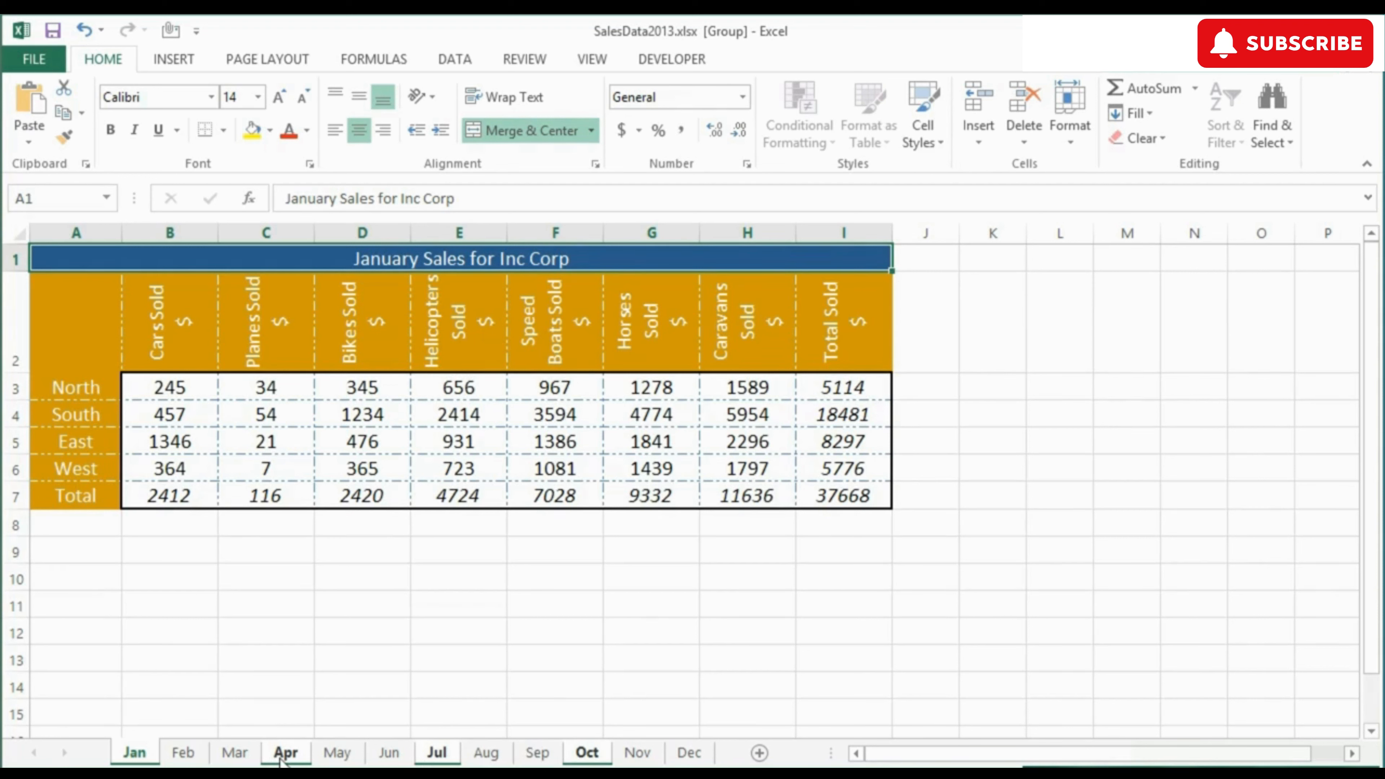
right_click(134, 754)
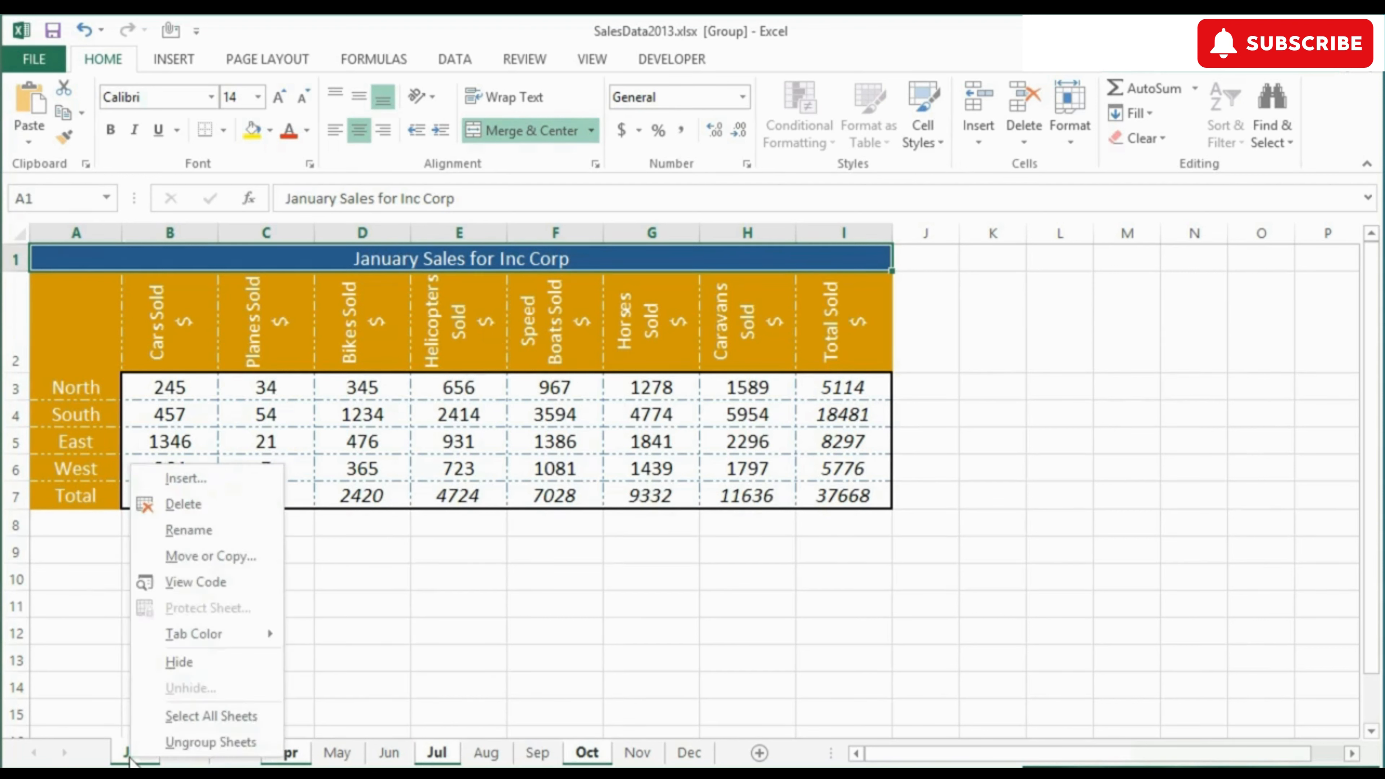
click(174, 743)
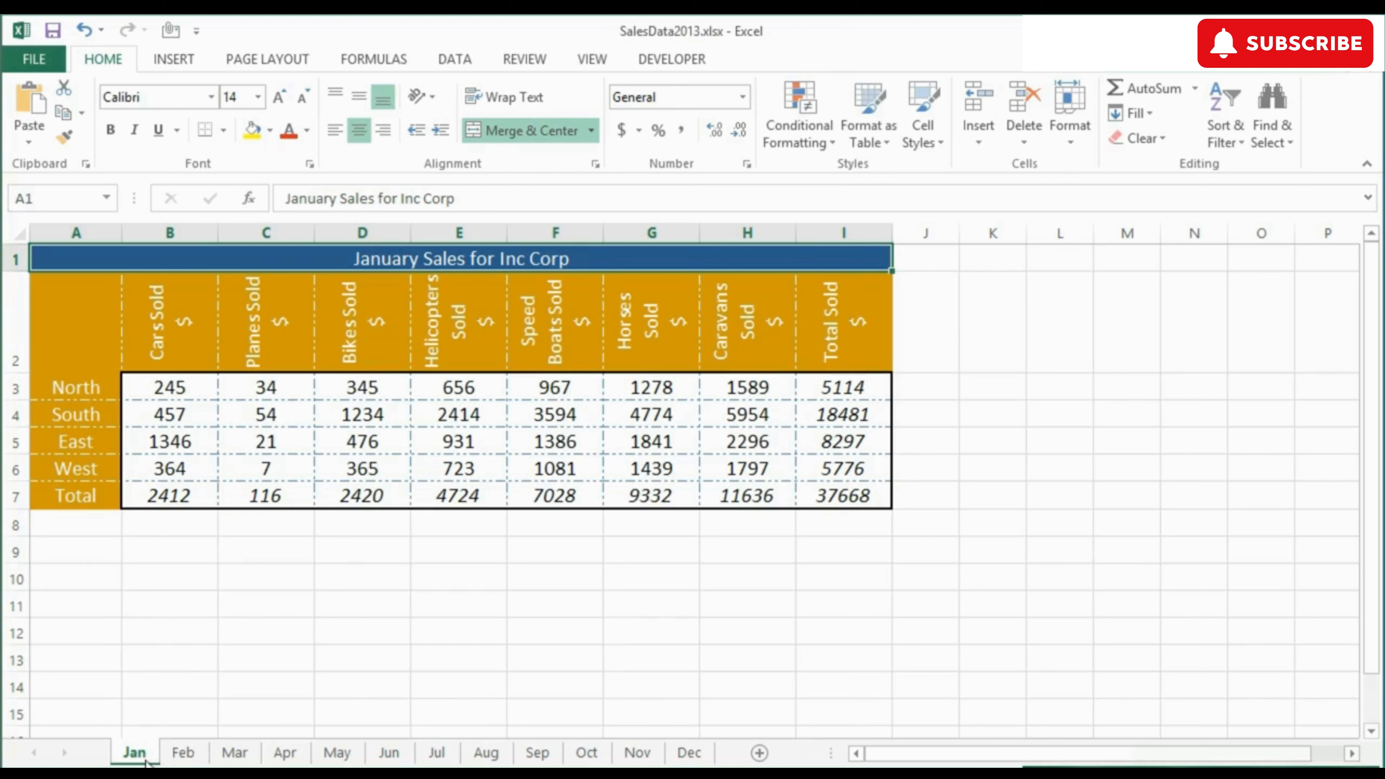
- Group all twelve month sheets, release the group by switching to Feb, and return to Jan after viewing Mar and Apr
shift+click(691, 755)
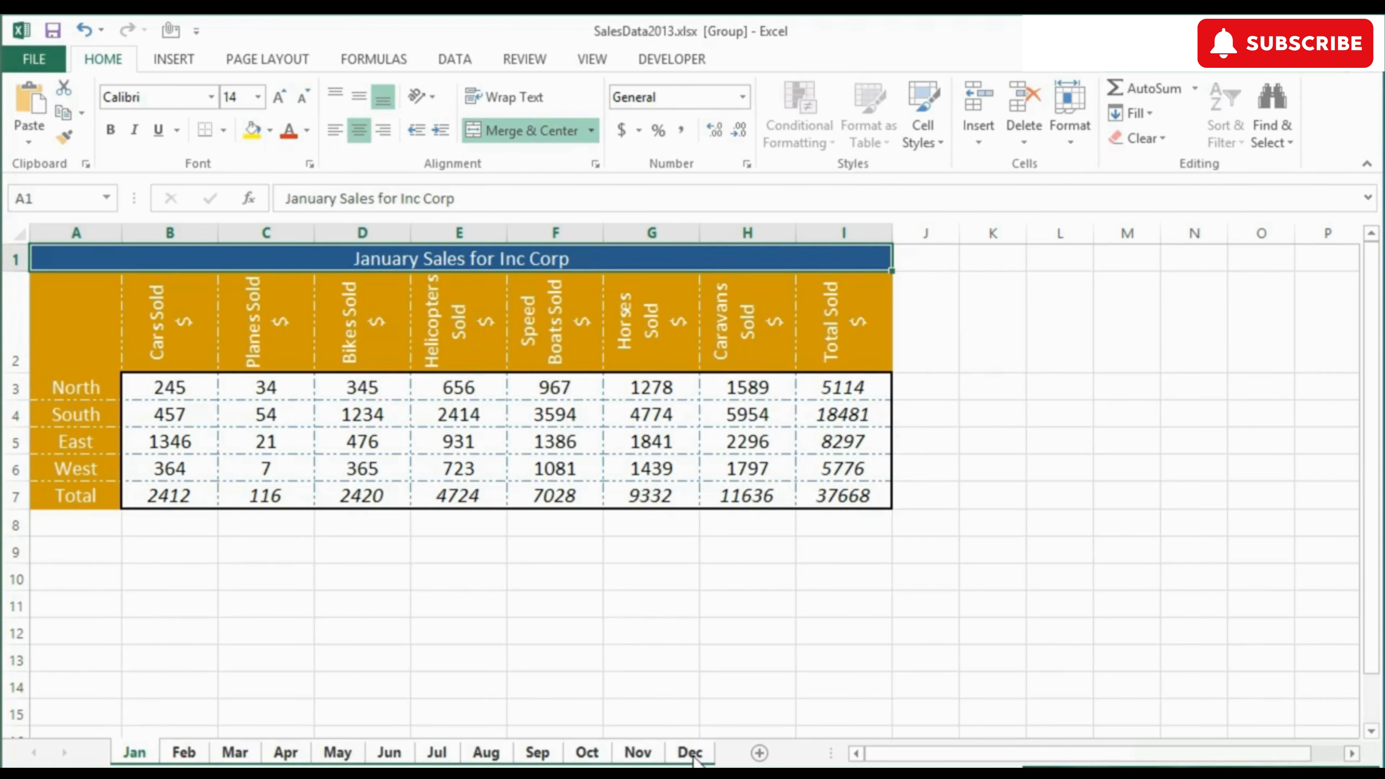
click(199, 756)
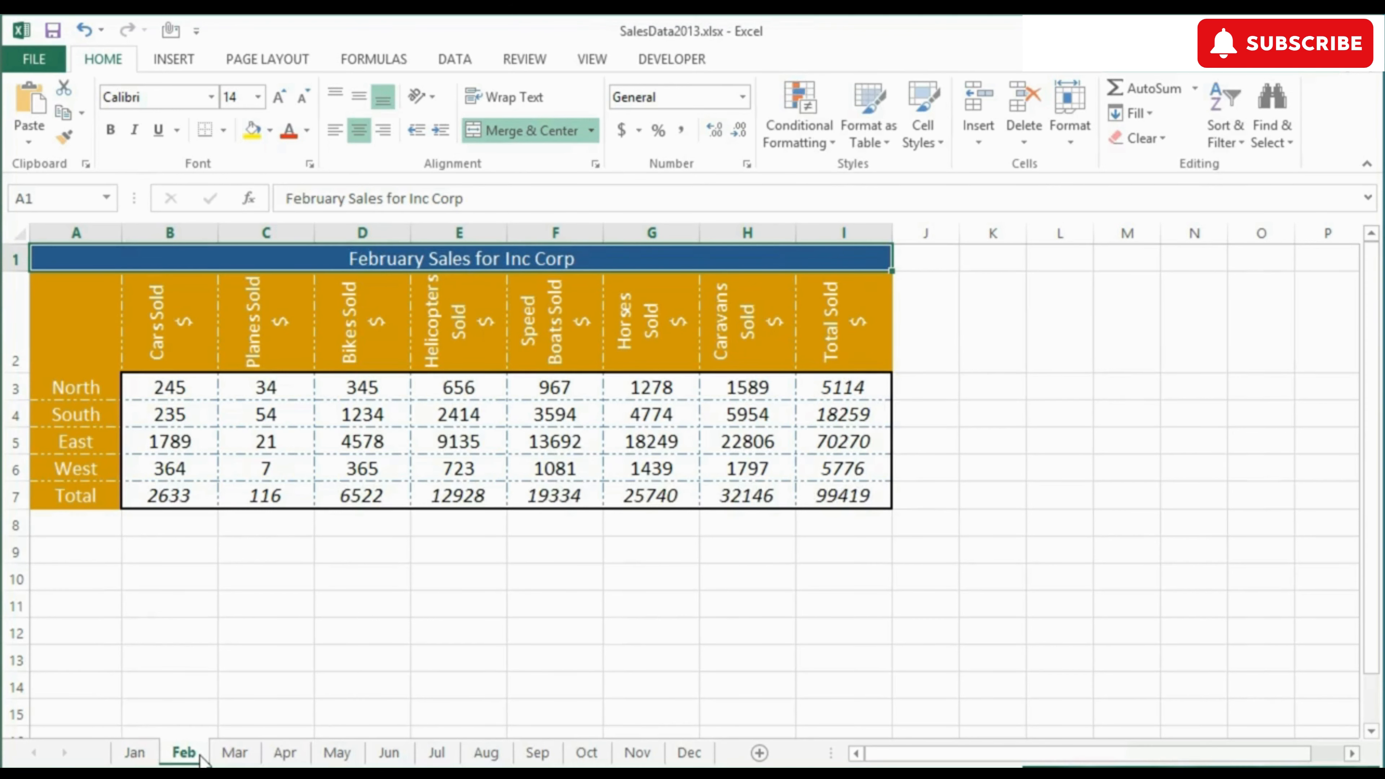
click(234, 758)
click(270, 758)
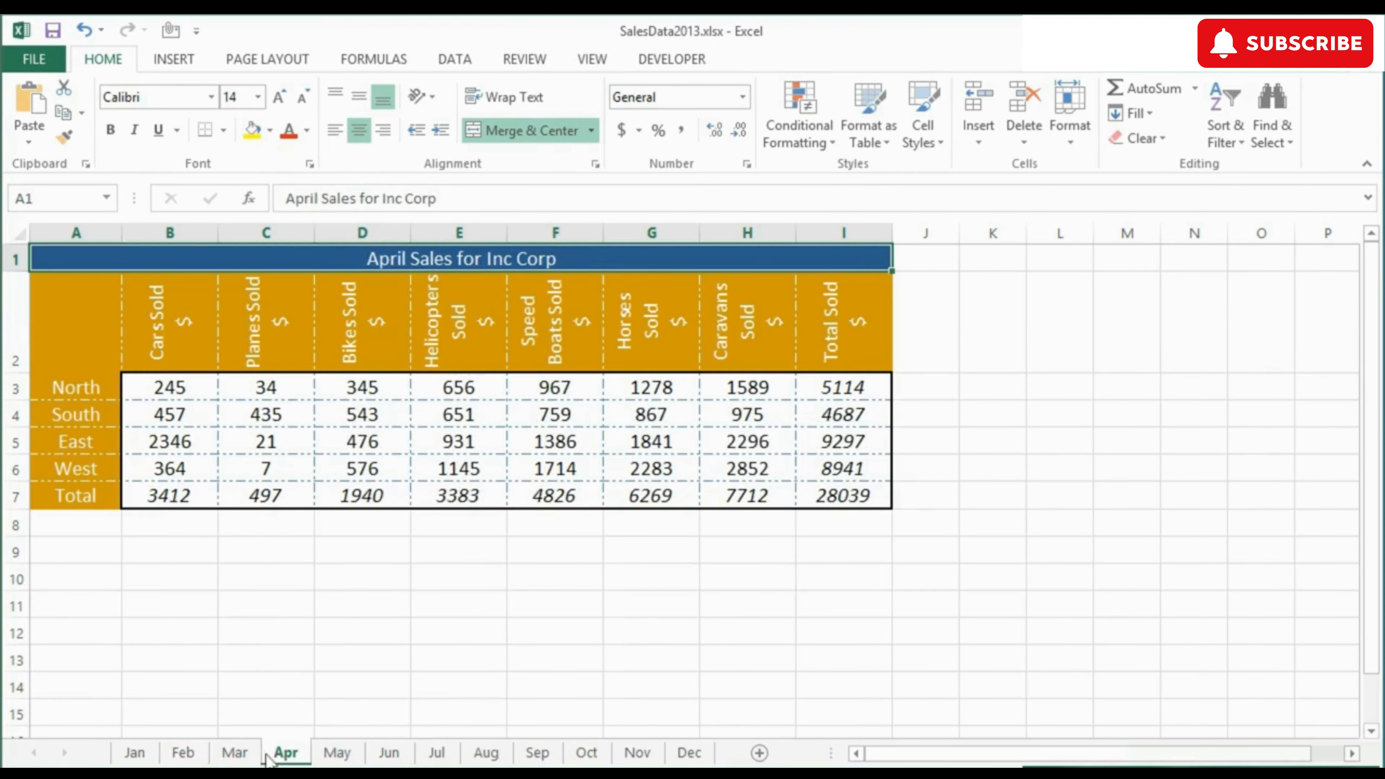
click(146, 756)
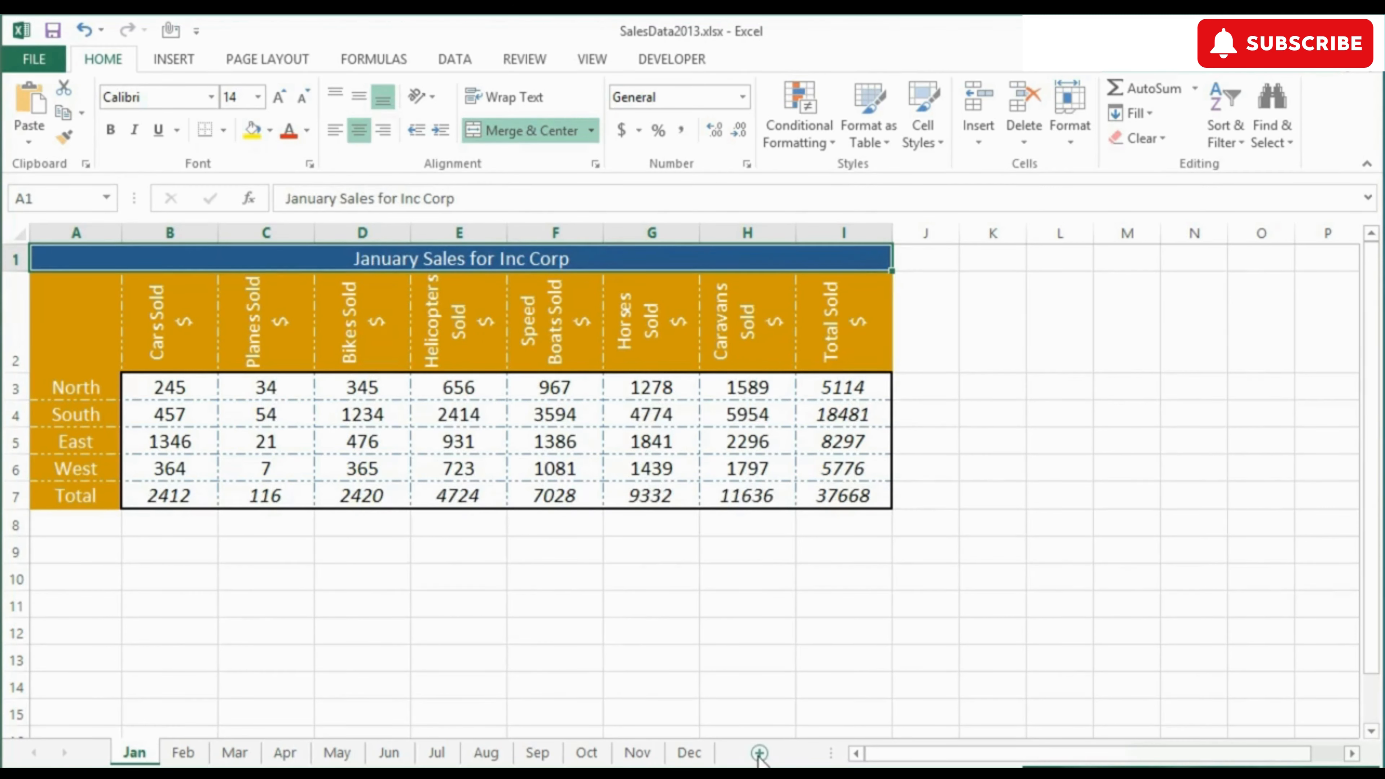
- Add a new worksheet, move it in front of Jan and name it sample
click(759, 752)
drag(215, 758, 155, 764)
double_click(146, 758)
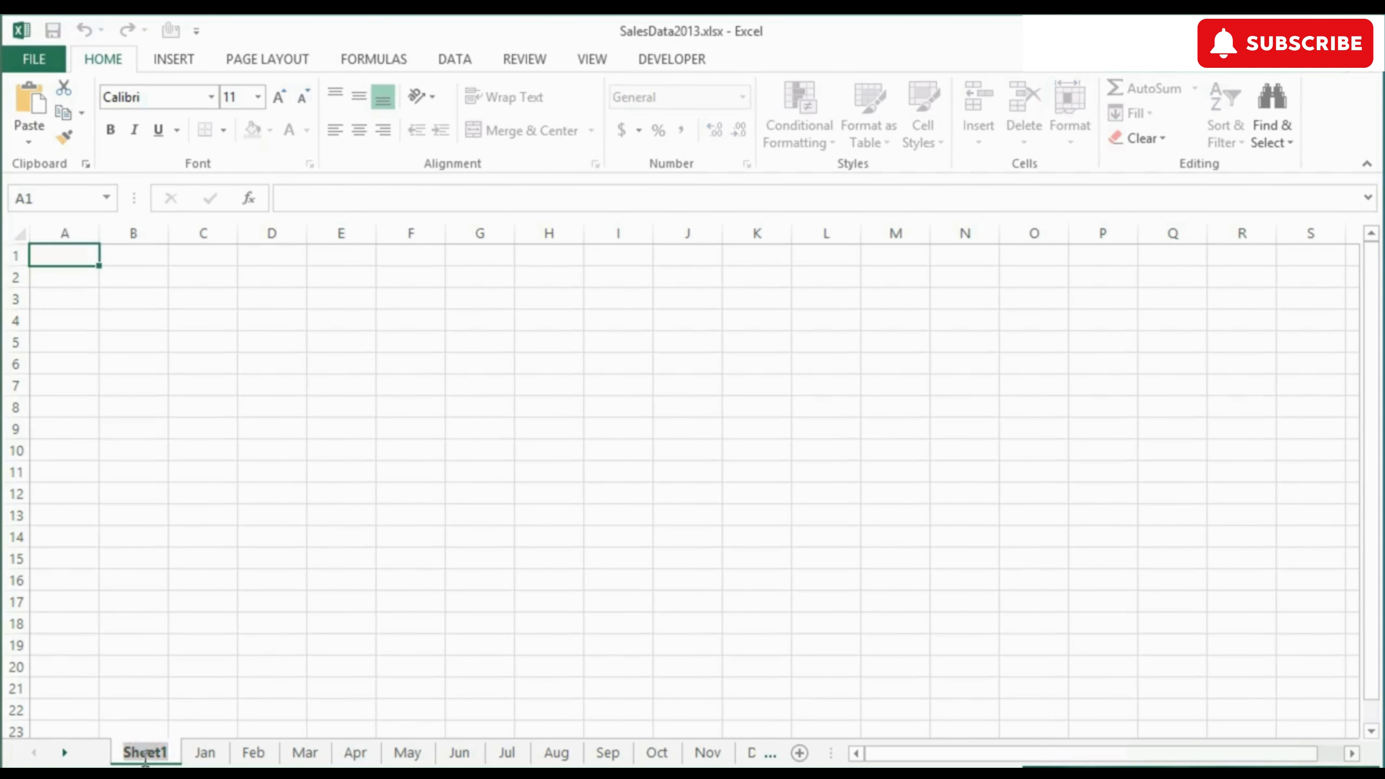
text(sample)
key(Return)
- Group the sheets Jan through Dec without the sample sheet, and look through the grouped months up to Sep
click(207, 753)
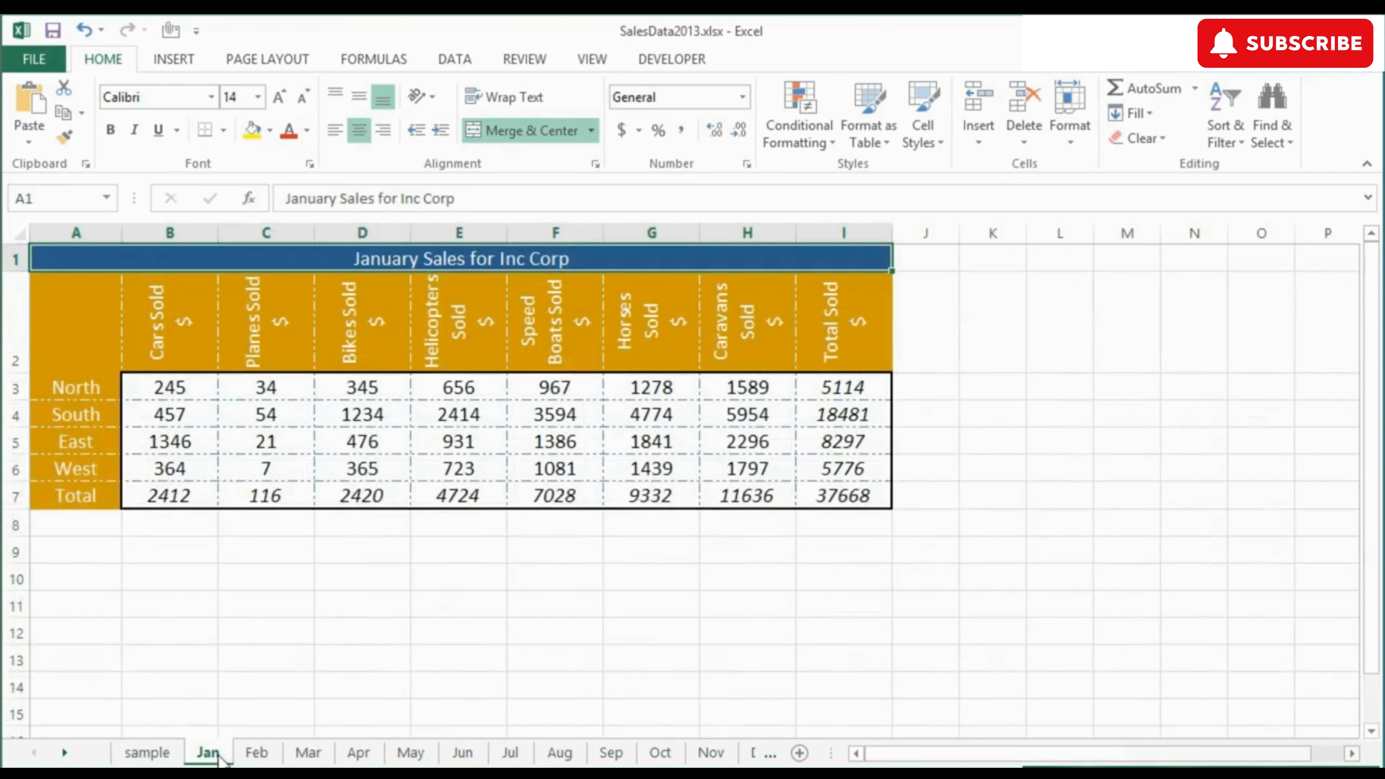
shift+click(753, 753)
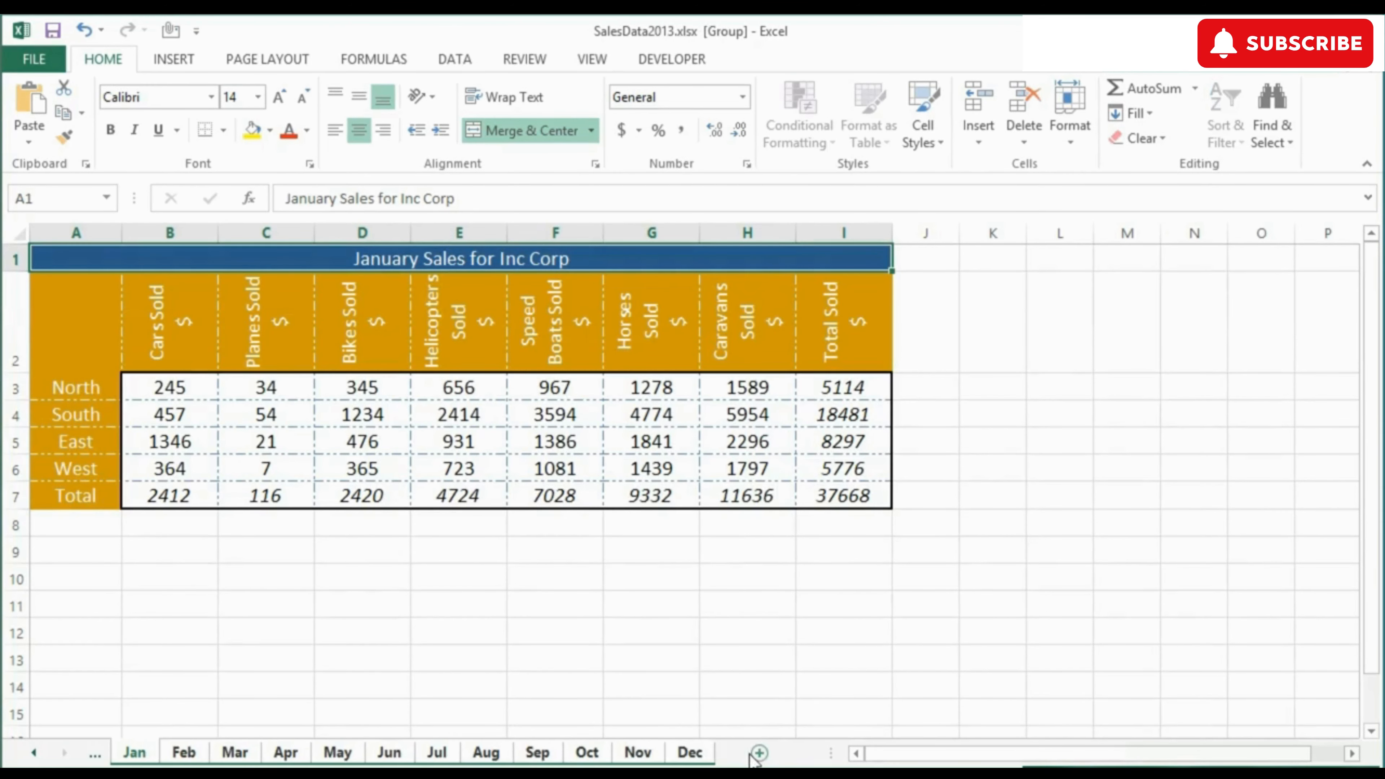
click(192, 754)
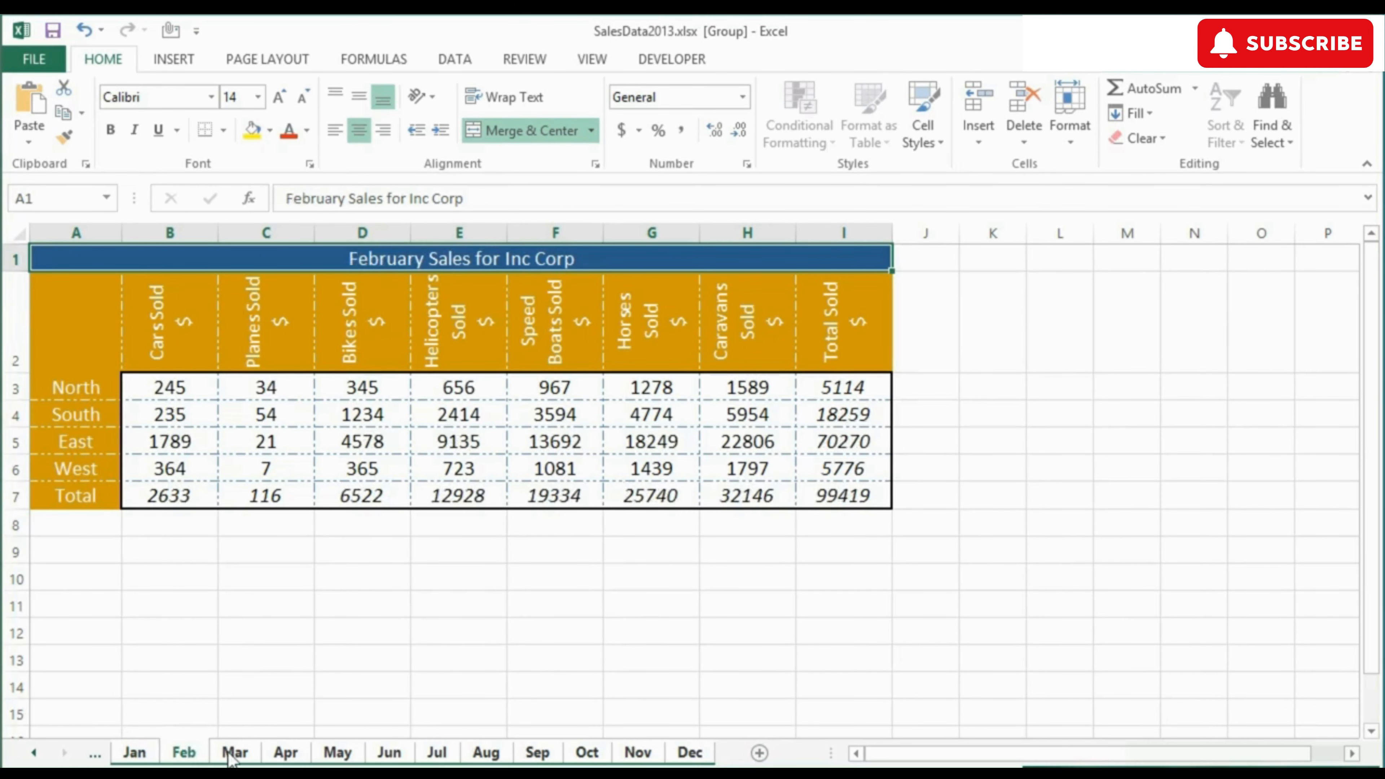
click(234, 754)
click(284, 754)
click(336, 754)
click(388, 754)
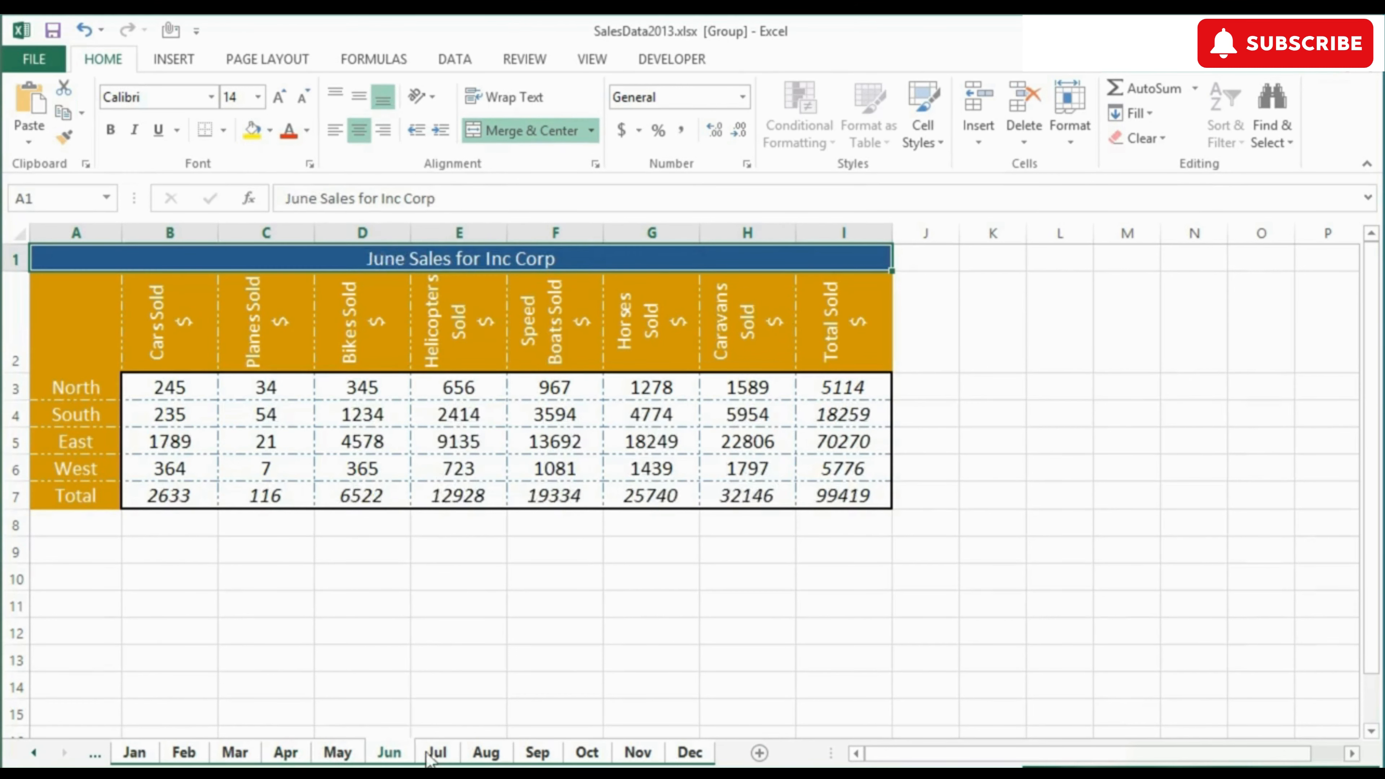
click(439, 754)
click(485, 754)
click(536, 753)
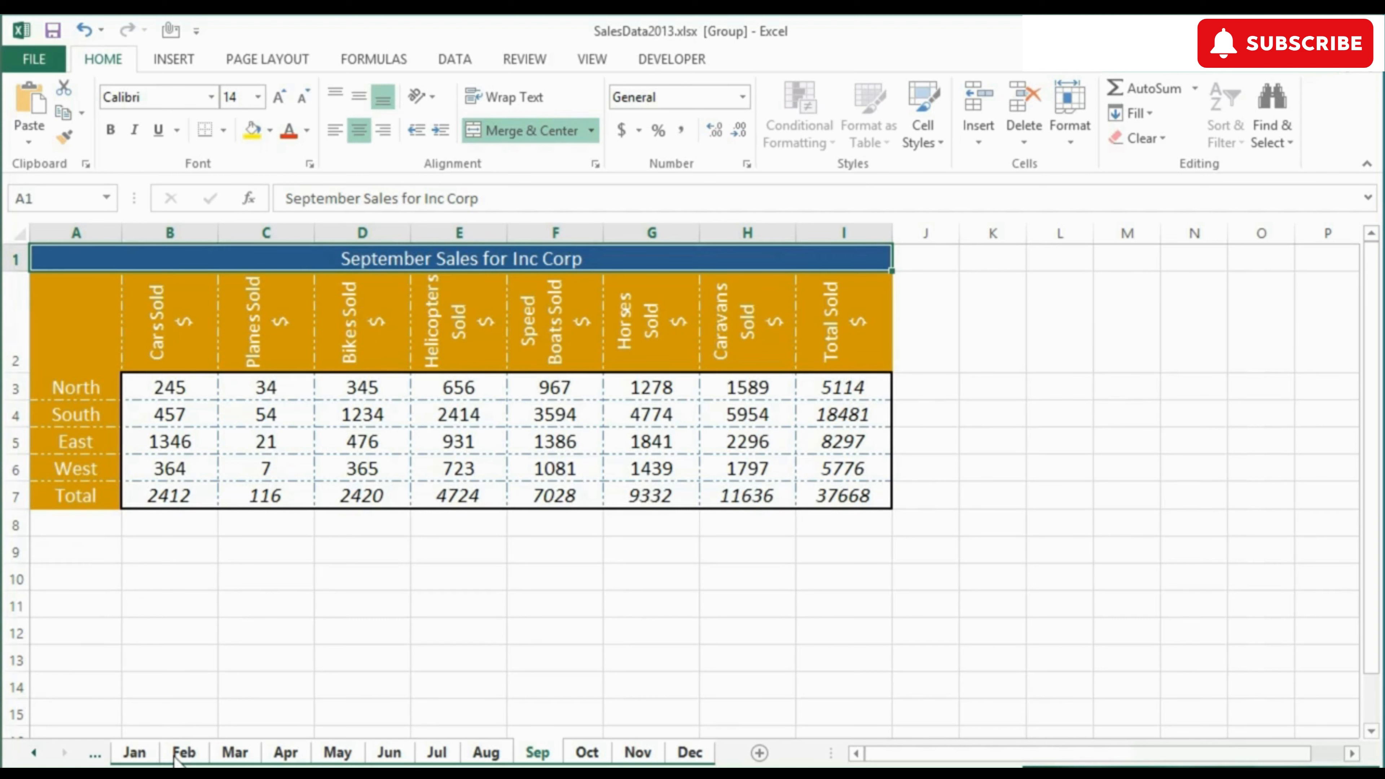
- Using the Aug sheet of the group, insert a column before Total Sold and enter the heading "Helicopters $" in I2
click(494, 755)
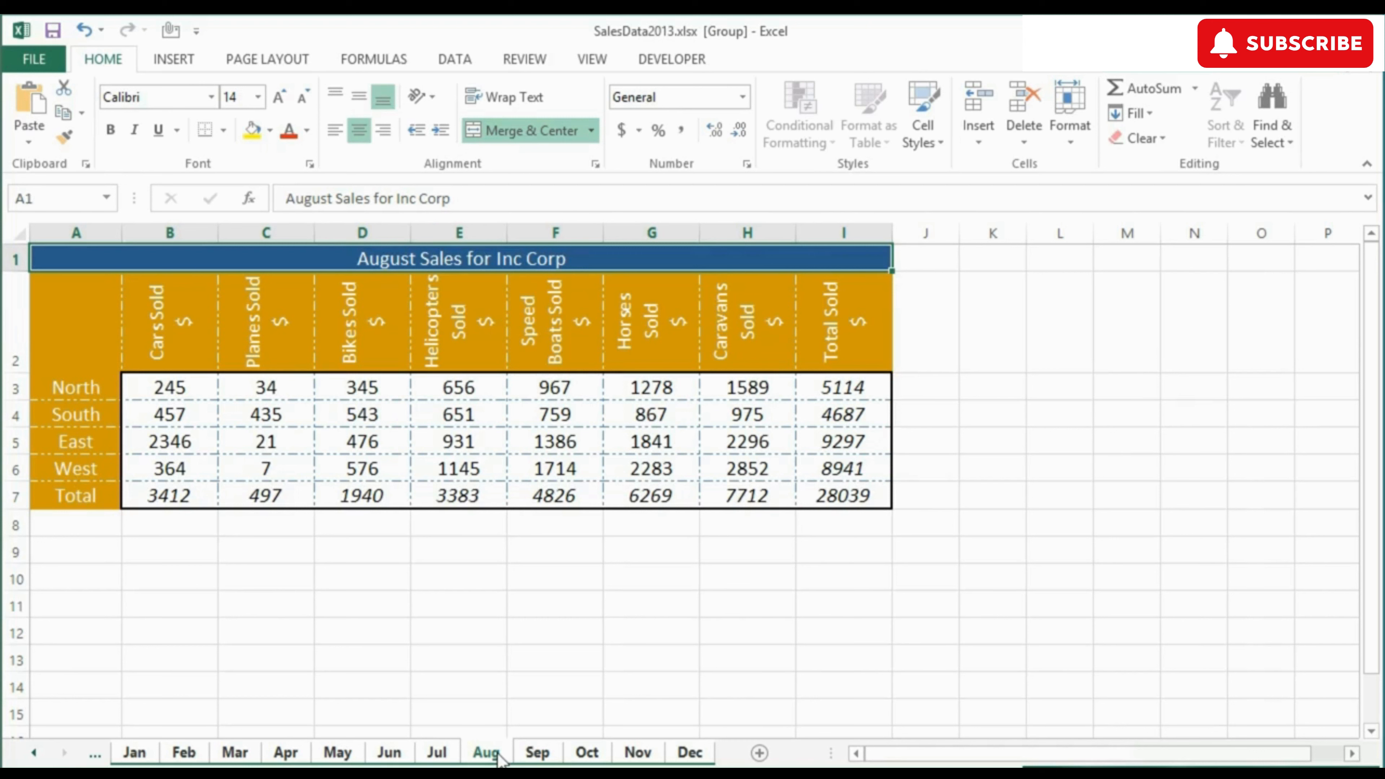
click(823, 231)
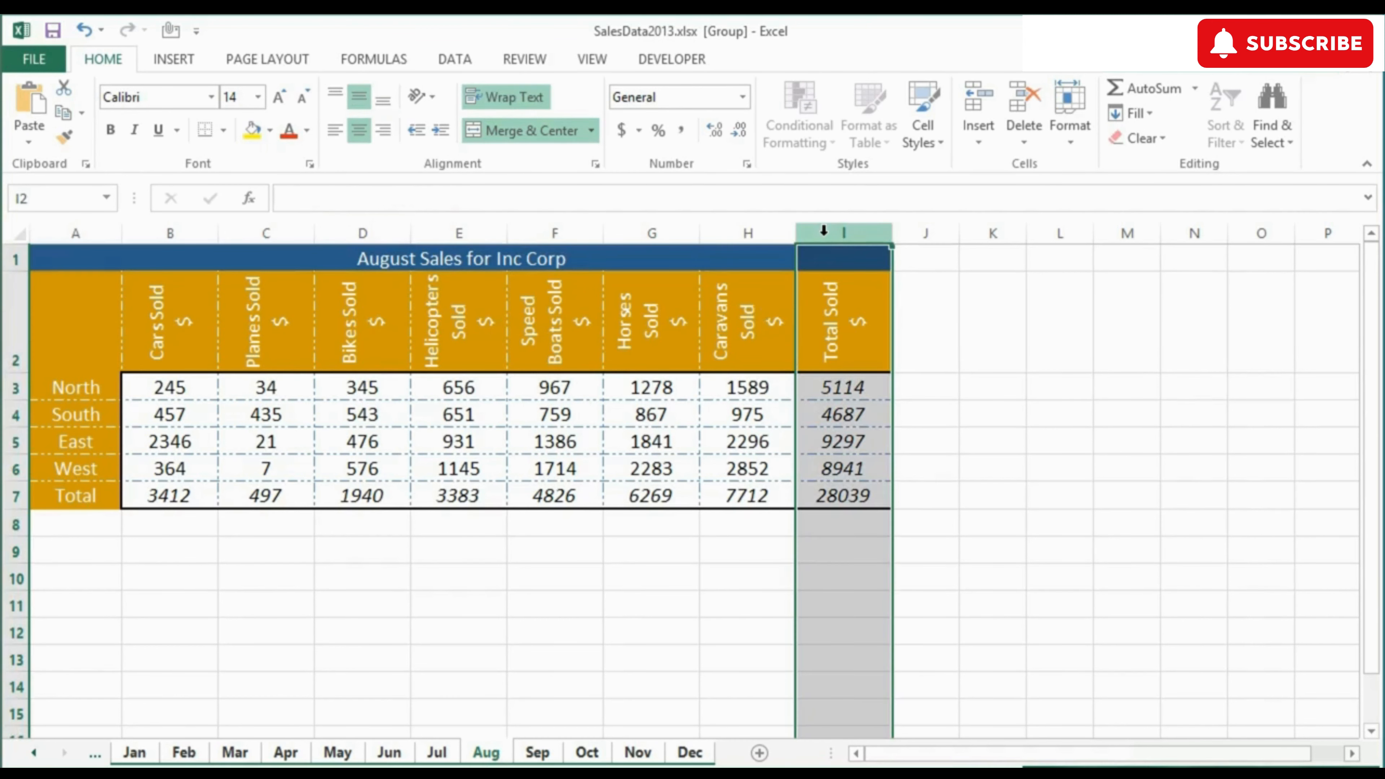
right_click(823, 230)
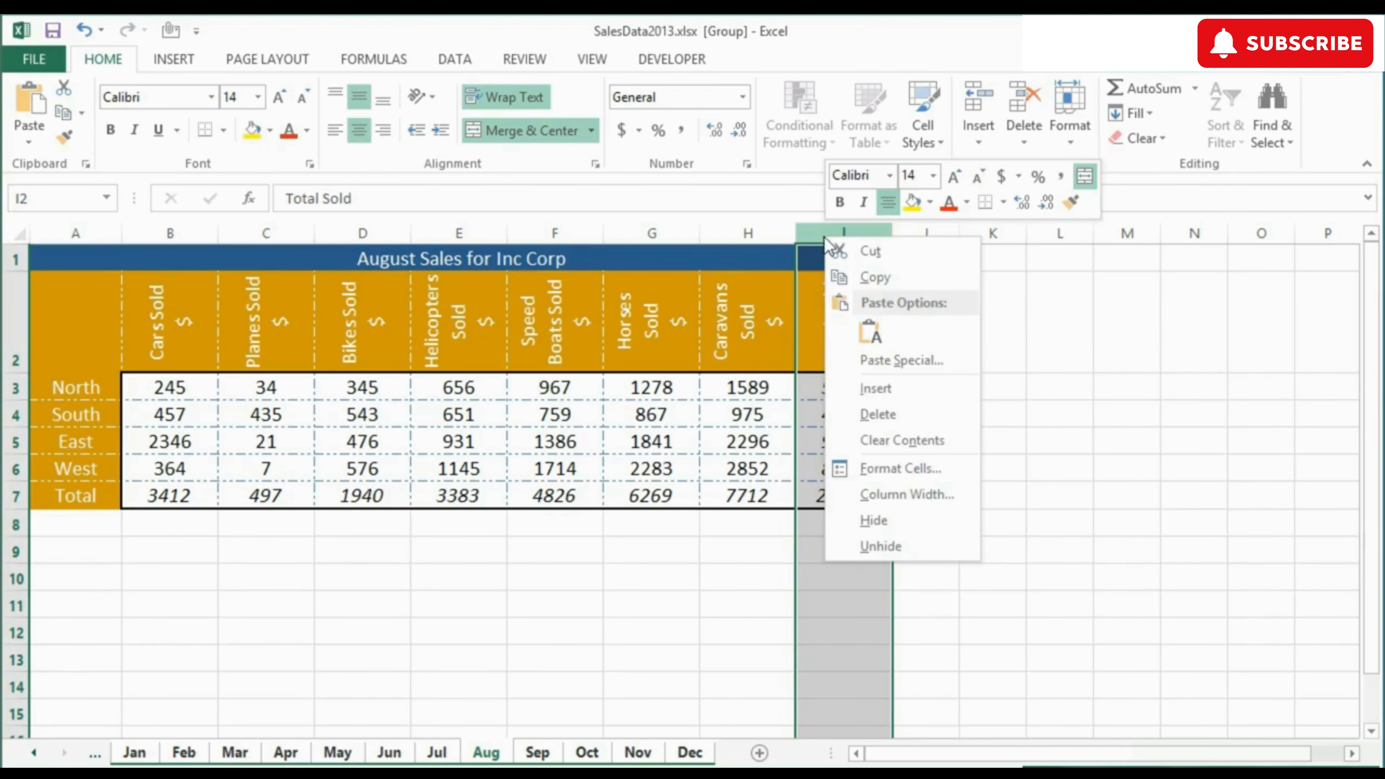
click(880, 393)
click(840, 334)
text(Helic)
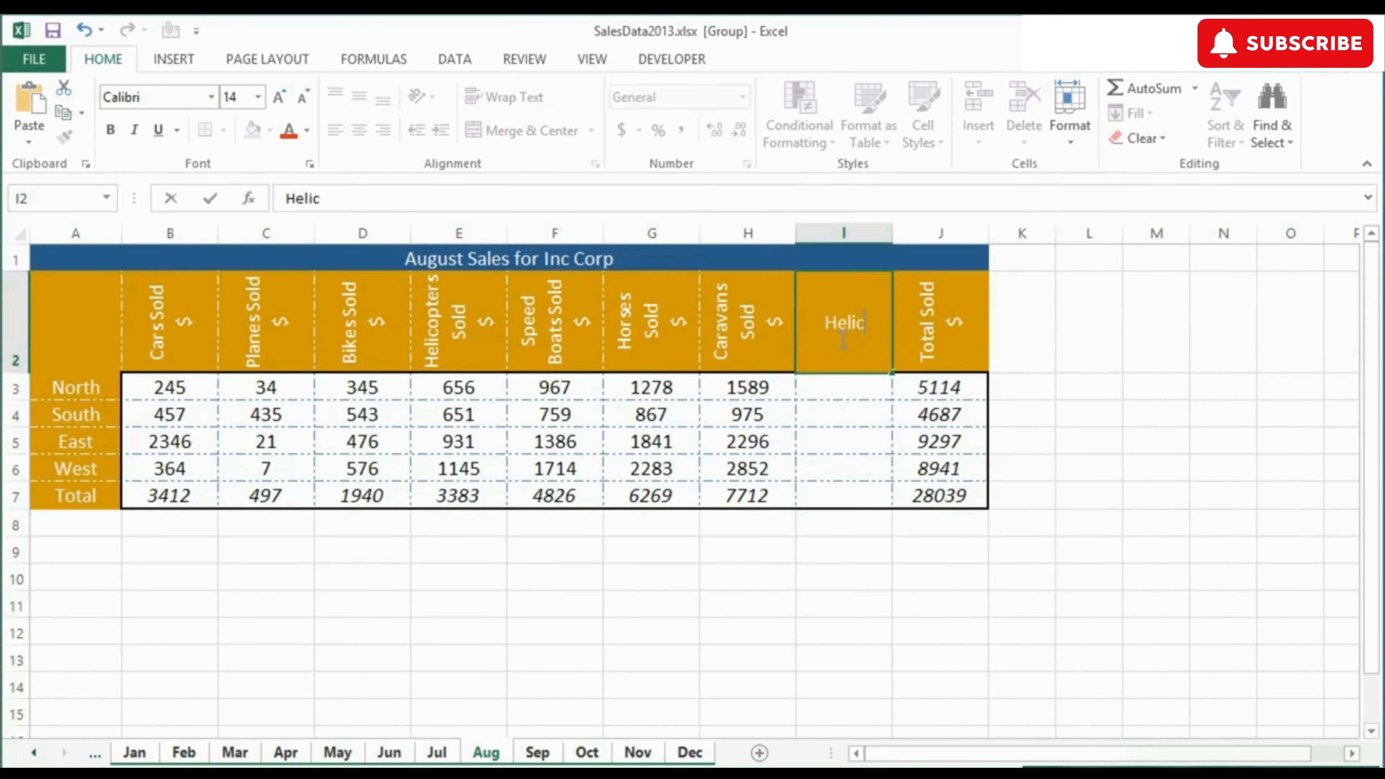
text(opters $)
key(Return)
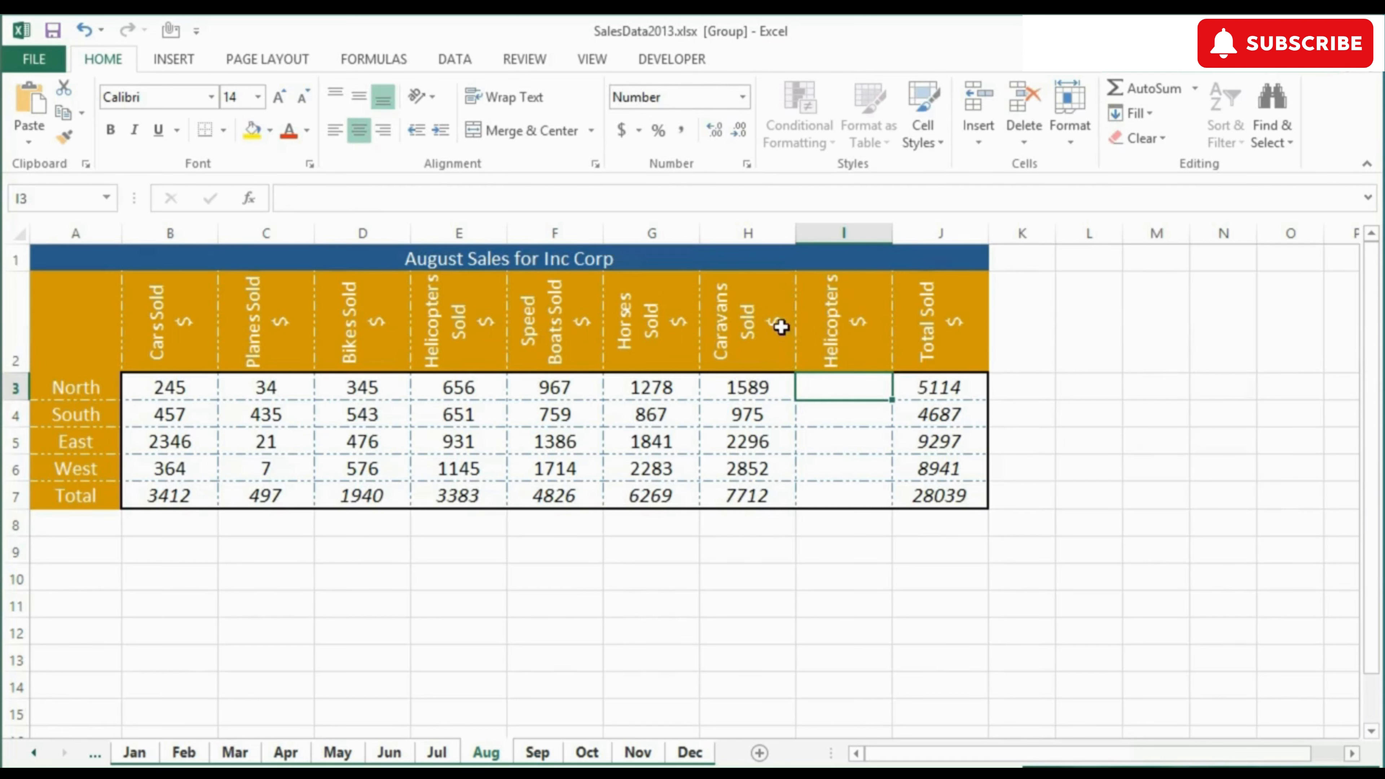
- Copy the total formula from H7 into I7, and enter 34, 54, 32 and 56 in I3:I6 for North, South, East and West
click(769, 496)
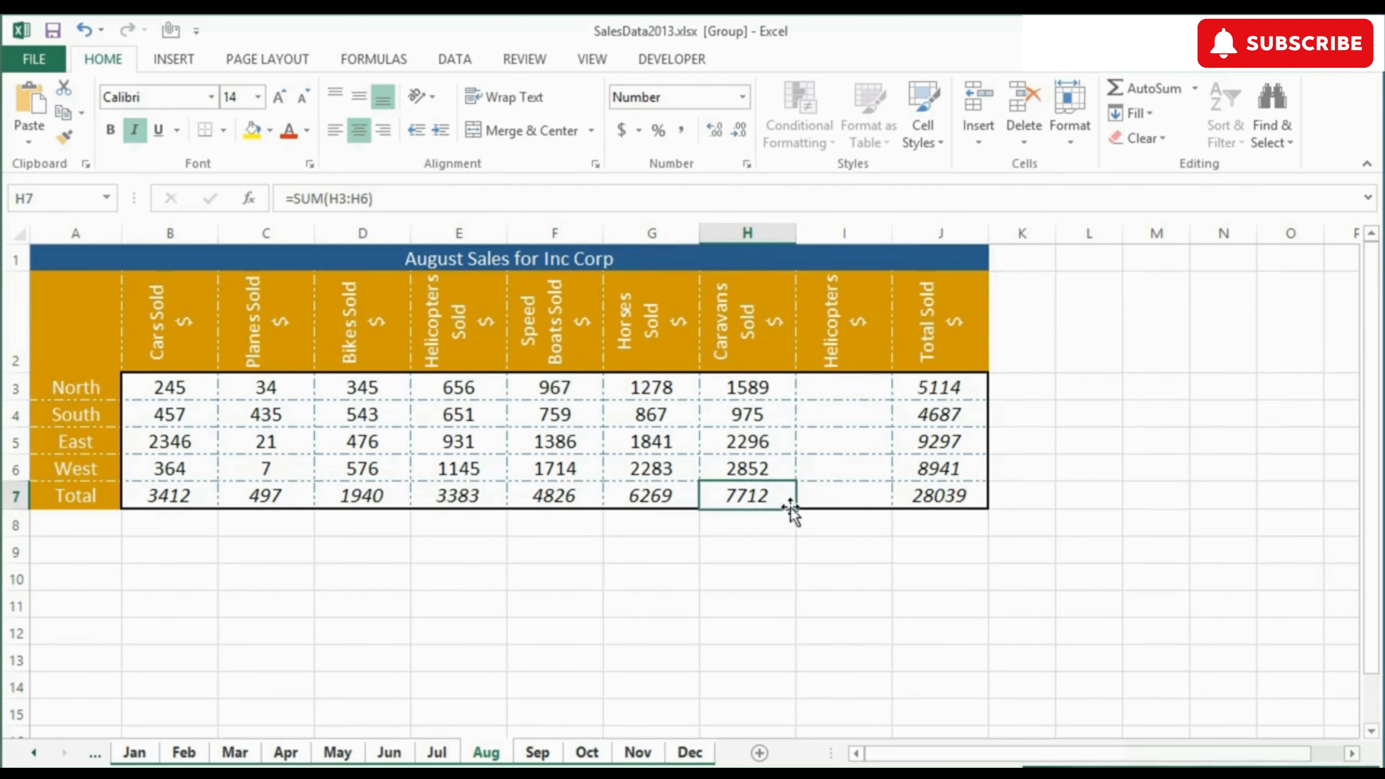
drag(791, 507, 840, 497)
click(847, 388)
key(F2)
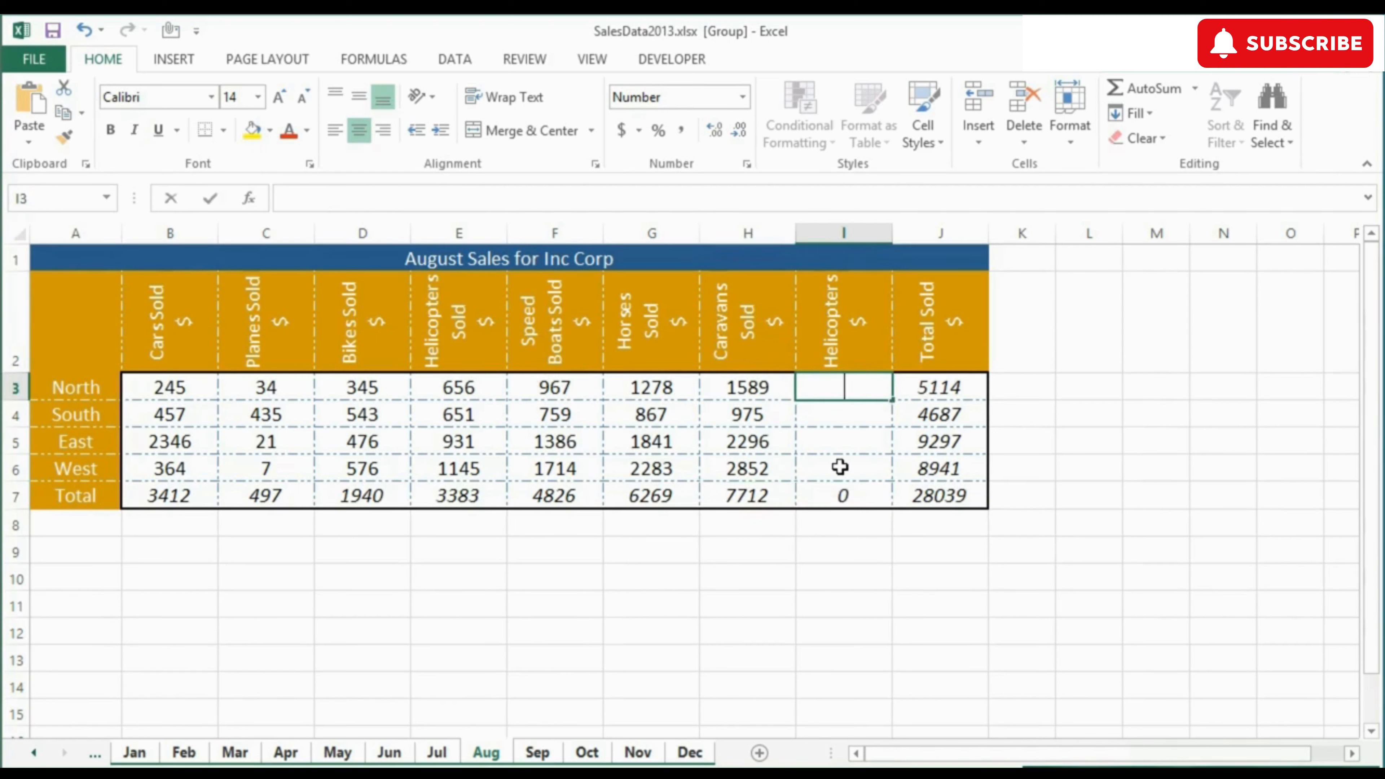
text(34)
key(Return)
text(54)
key(Return)
text(3)
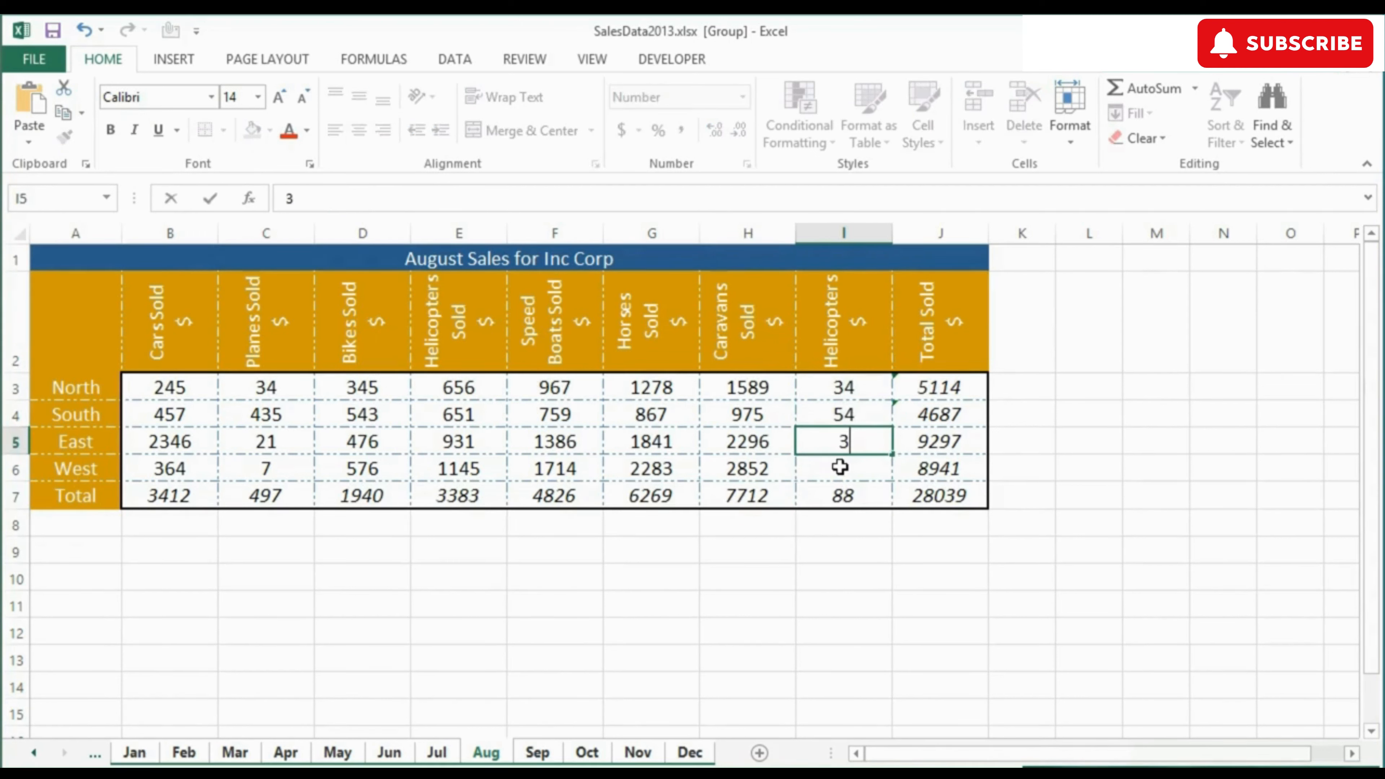
text(2)
key(Return)
text(56)
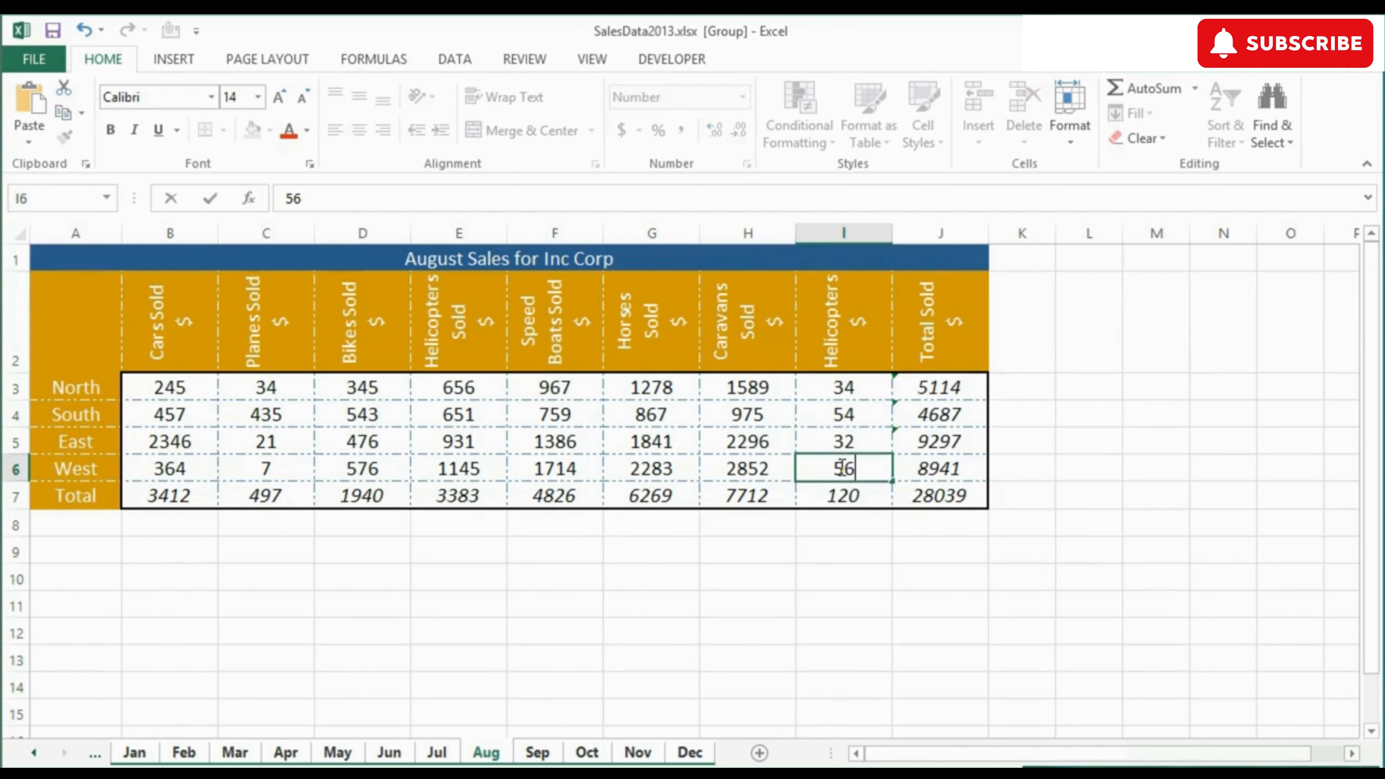
key(Up)
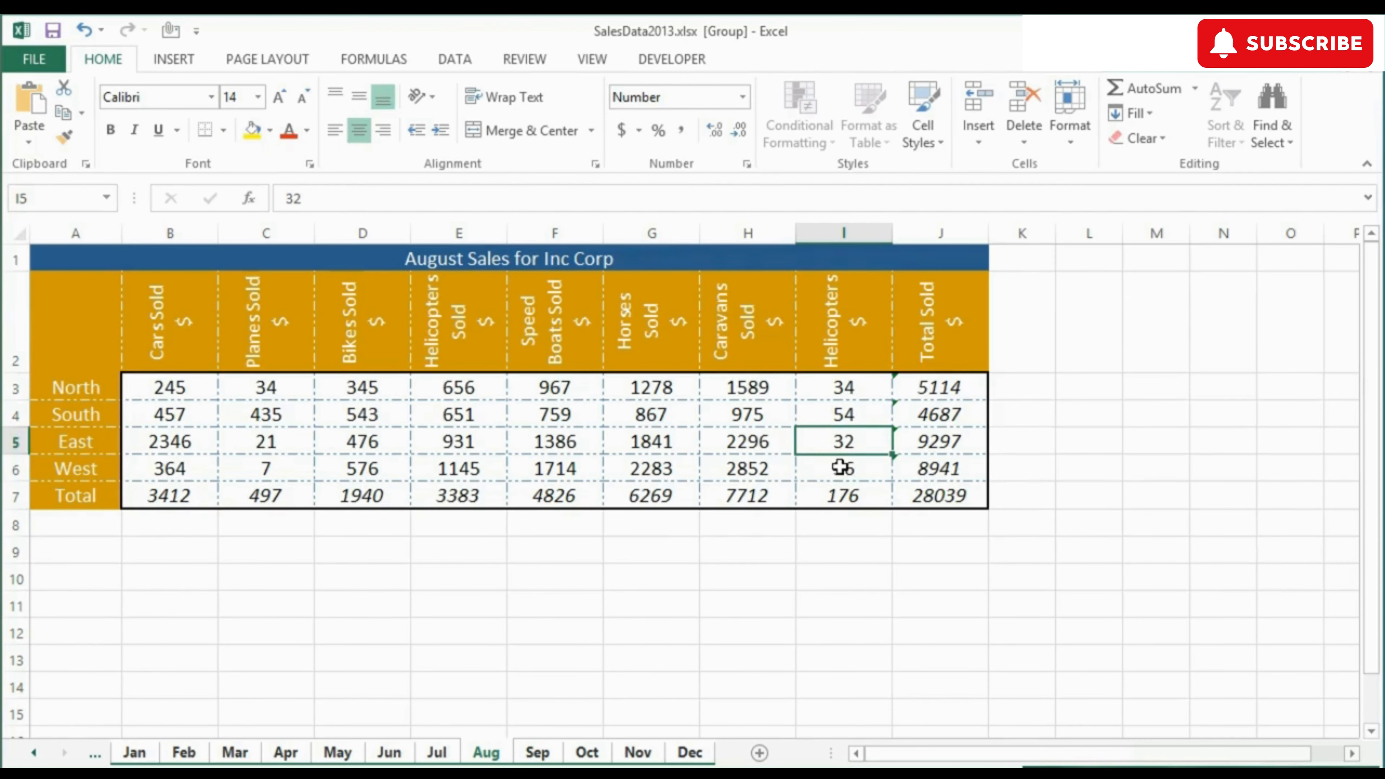
- Look over the grouped Apr and May sheets, and on the Aug sheet extend the North total in J3 to =SUM(B3:I3)
click(293, 751)
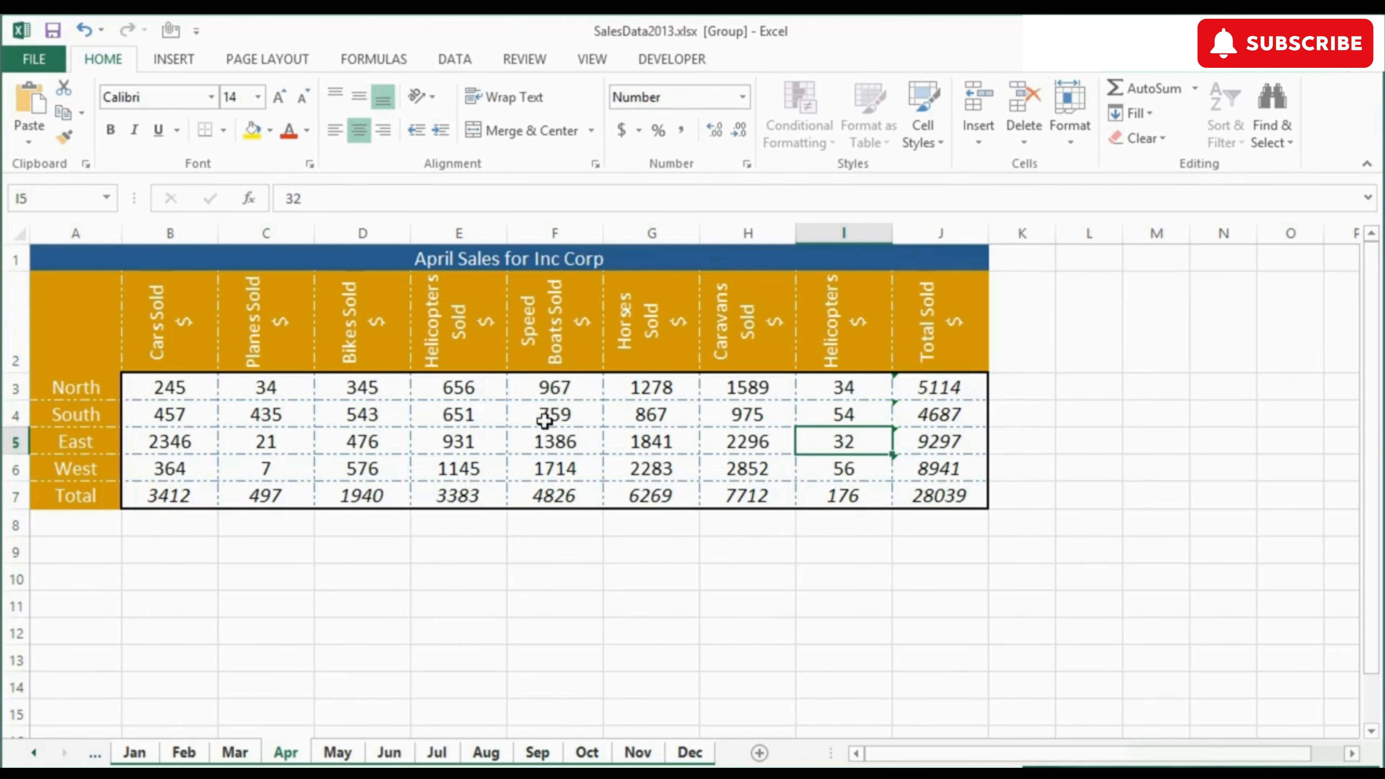
click(338, 754)
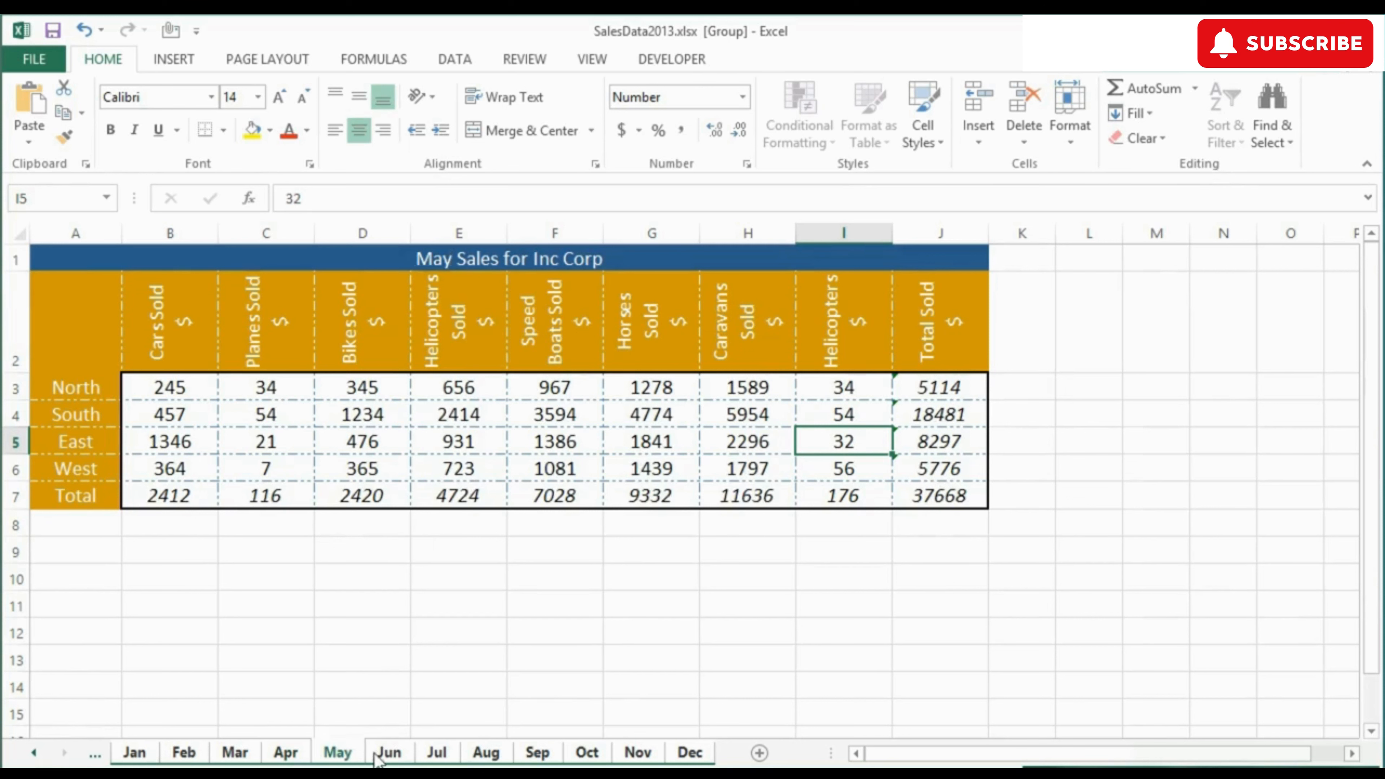
click(493, 755)
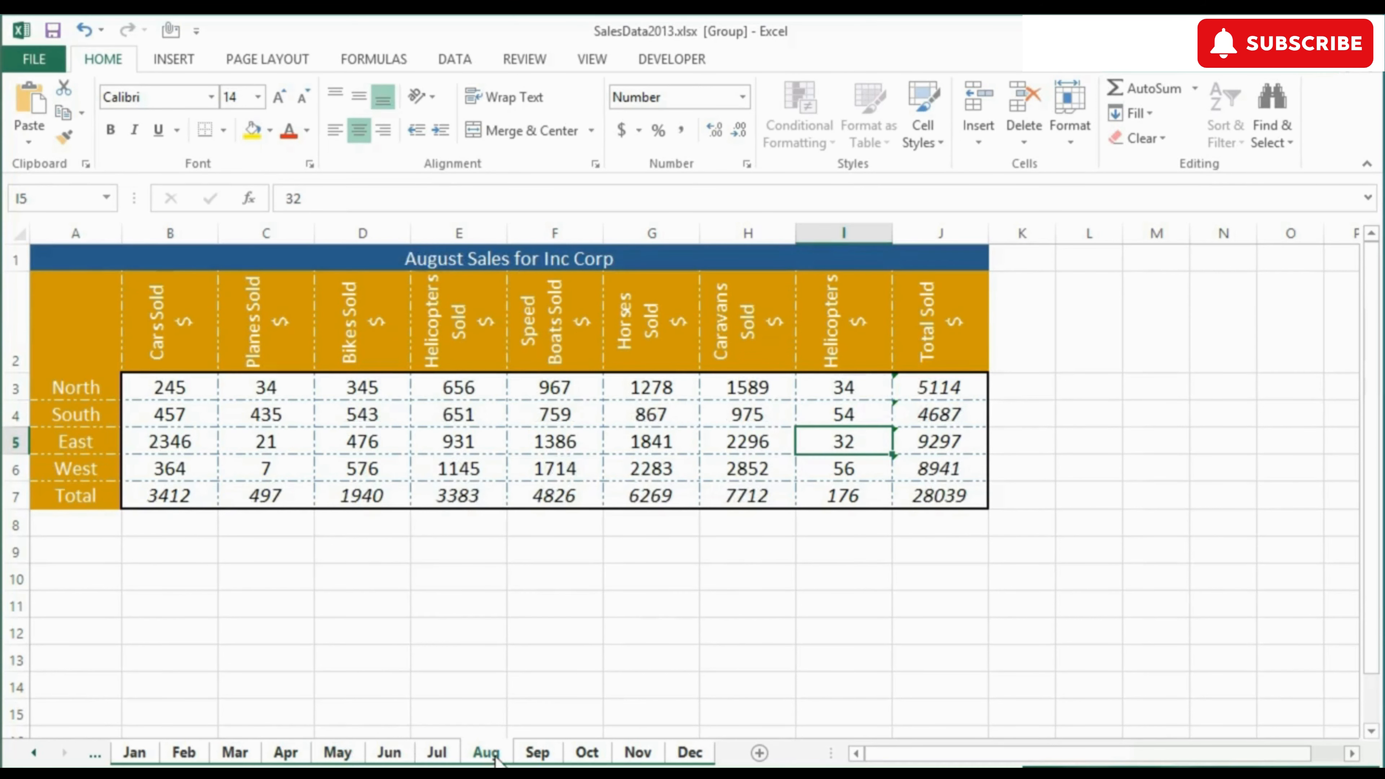
click(937, 386)
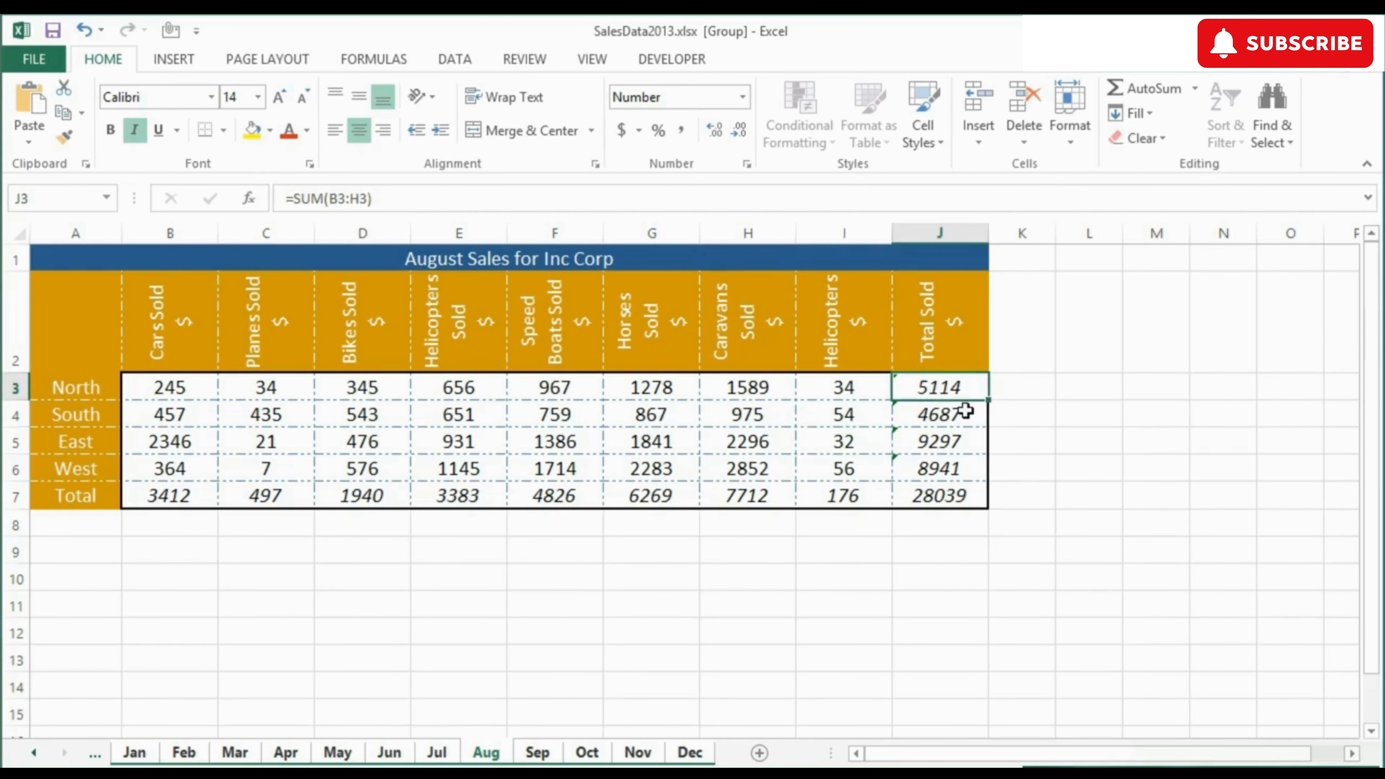
double_click(951, 386)
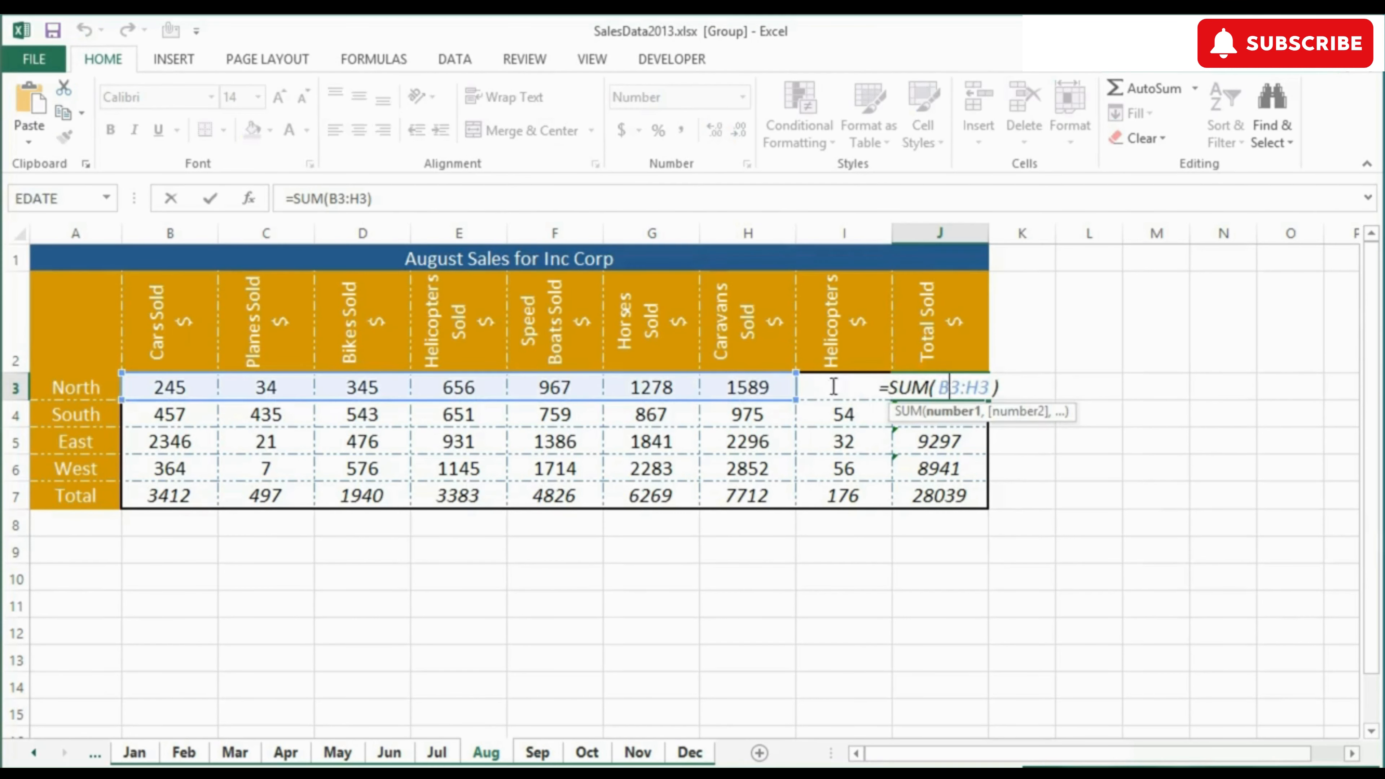
drag(799, 399, 872, 395)
key(ctrl+Return)
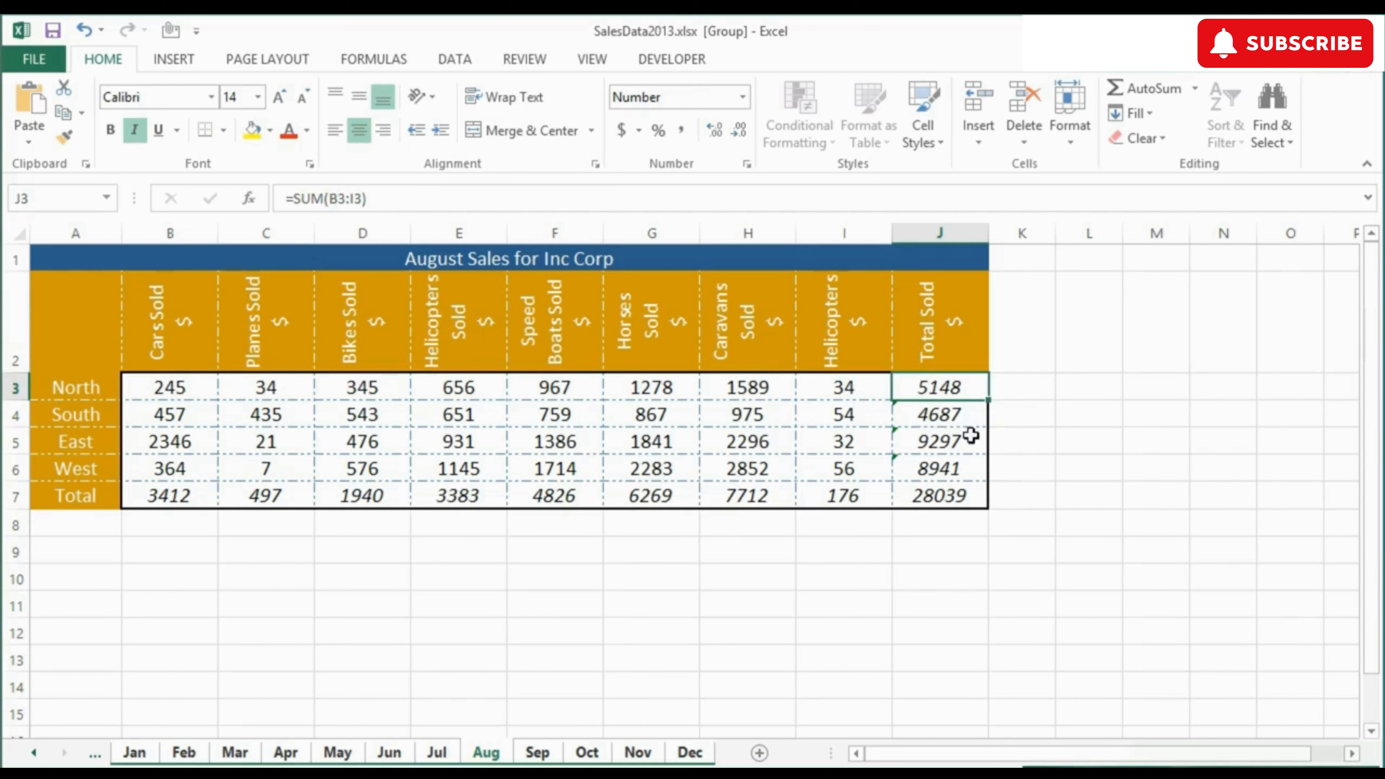
- Fill the J3 total formula down through J6 without formatting so that the cell borders are kept
drag(988, 400, 980, 475)
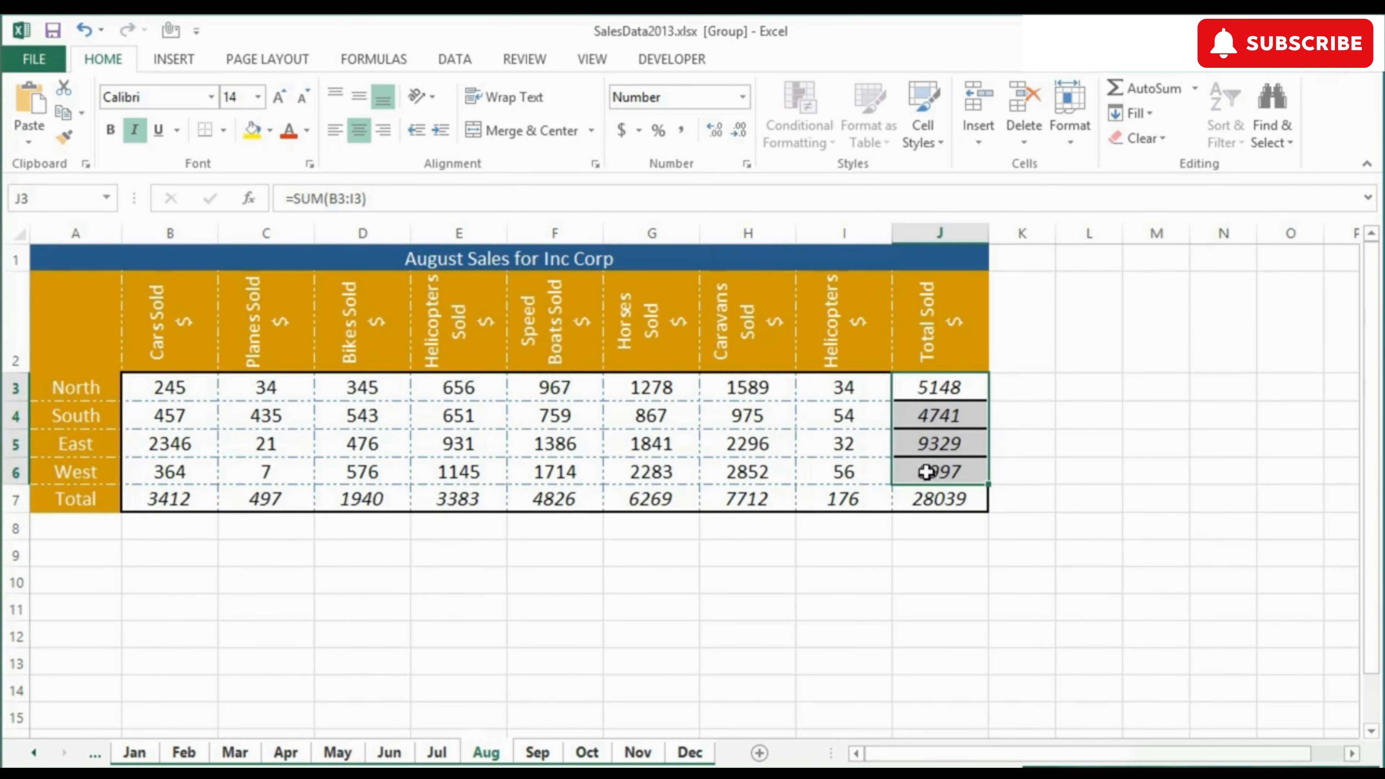
click(86, 33)
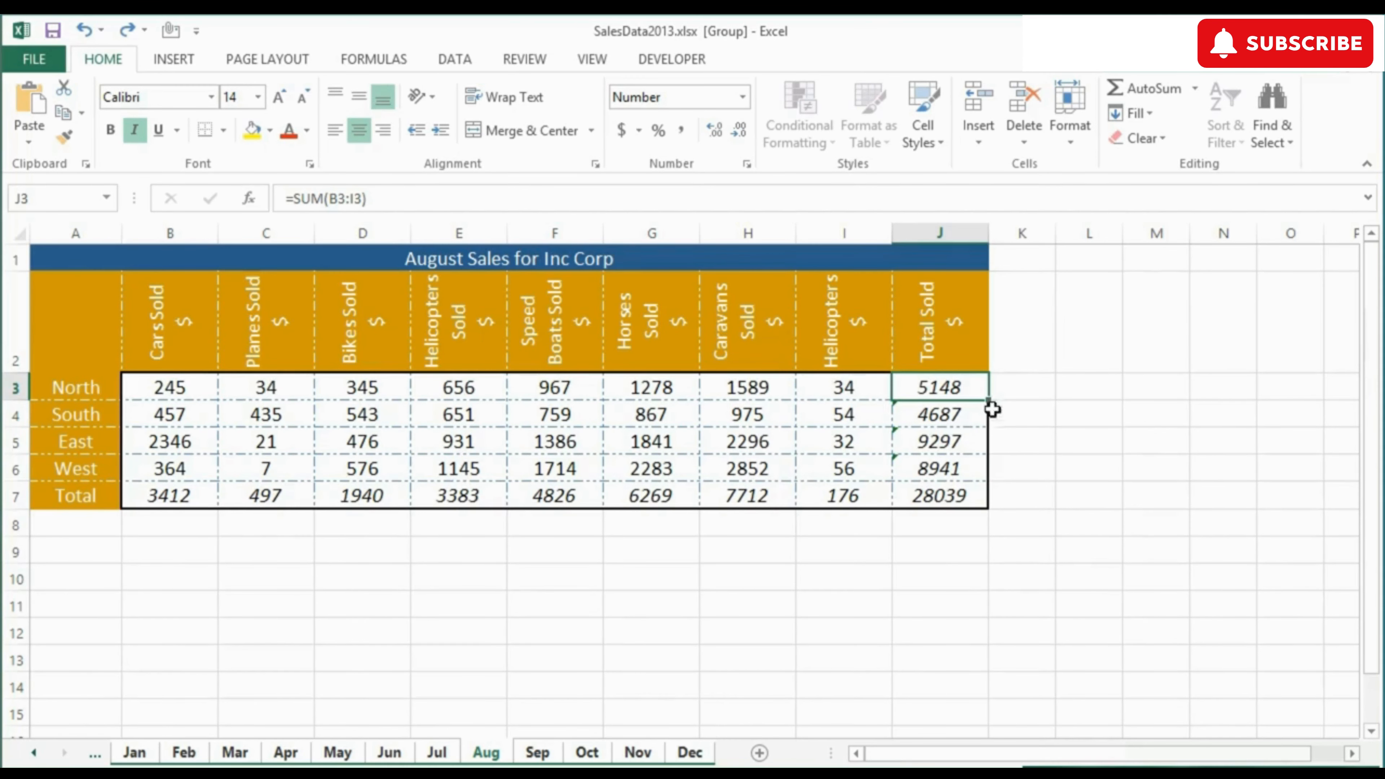
drag(989, 402, 992, 481)
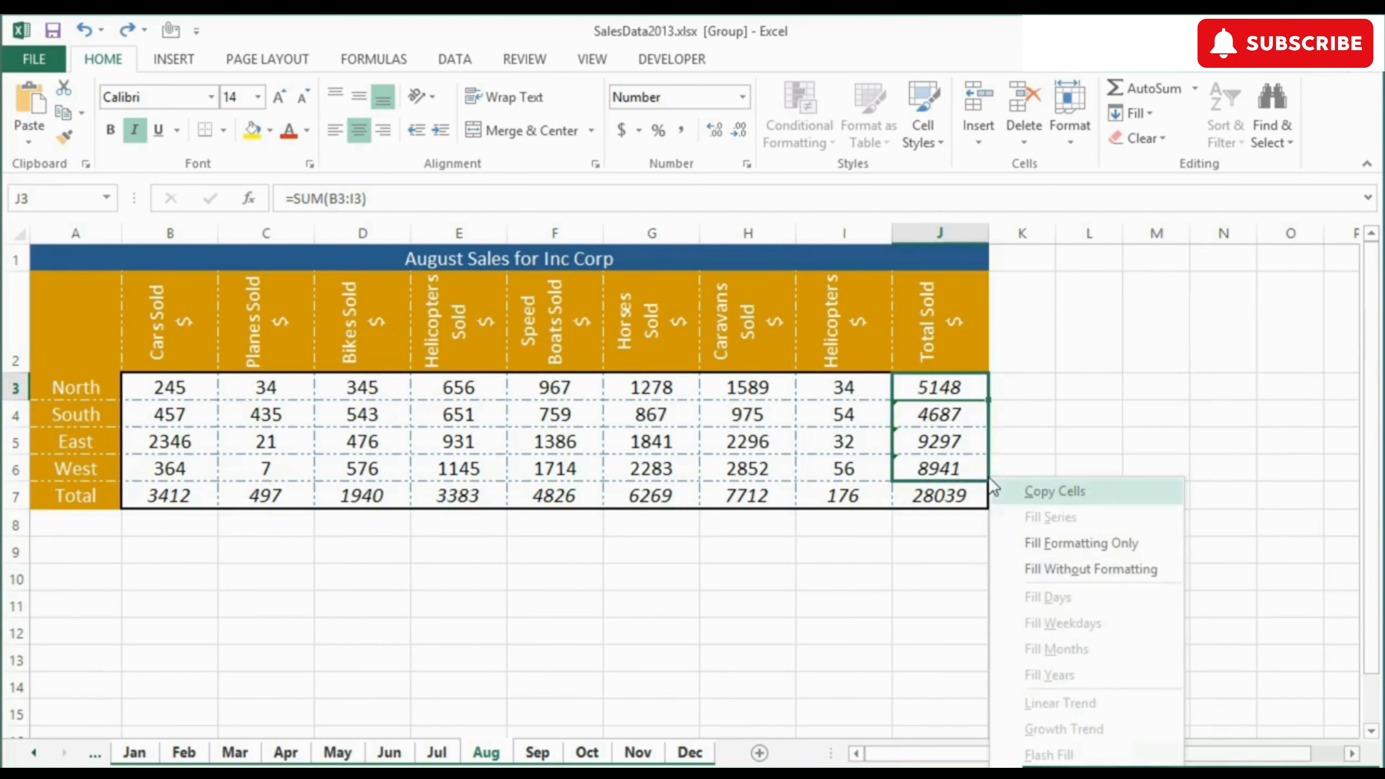
click(1102, 571)
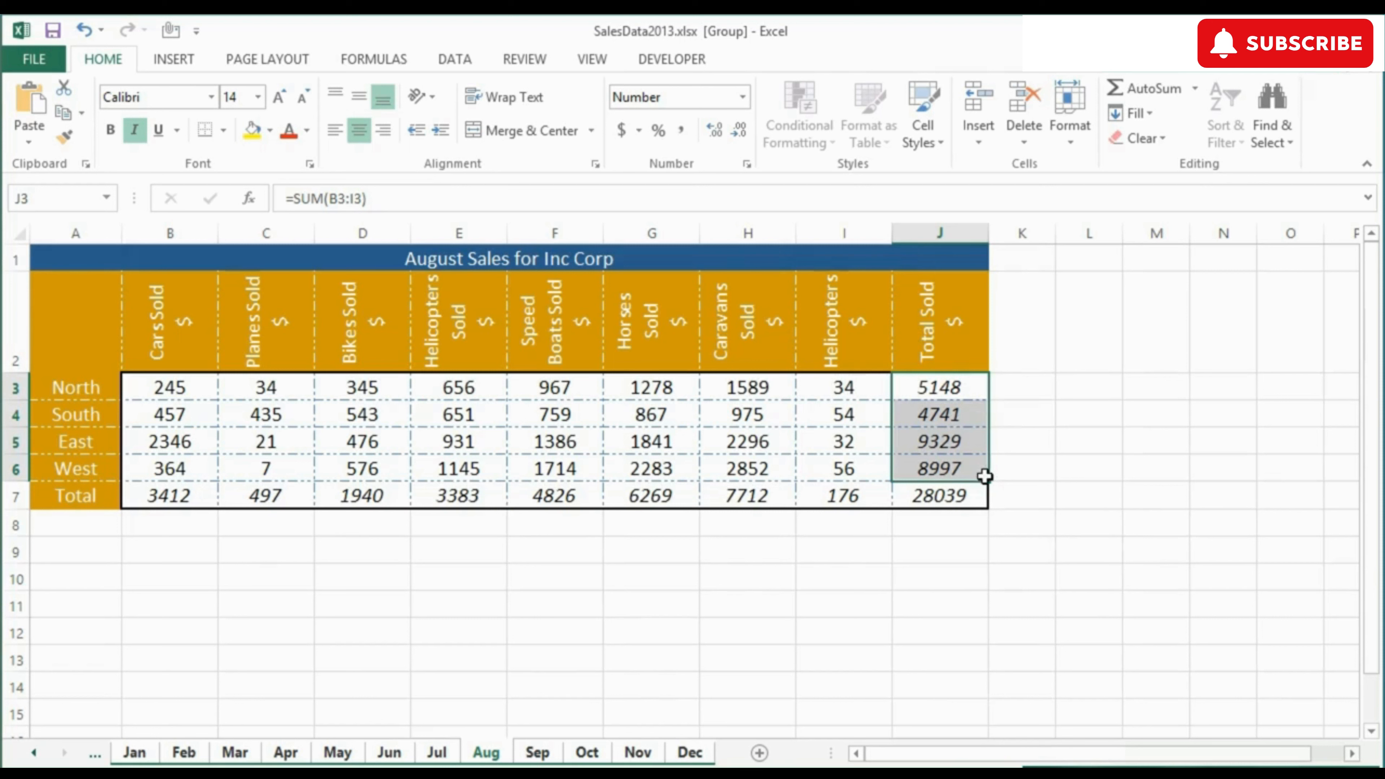
- Check the filled total formulas in J4:J6 on the Aug sheet and in J6 on the May sheet
click(943, 417)
click(938, 440)
click(934, 469)
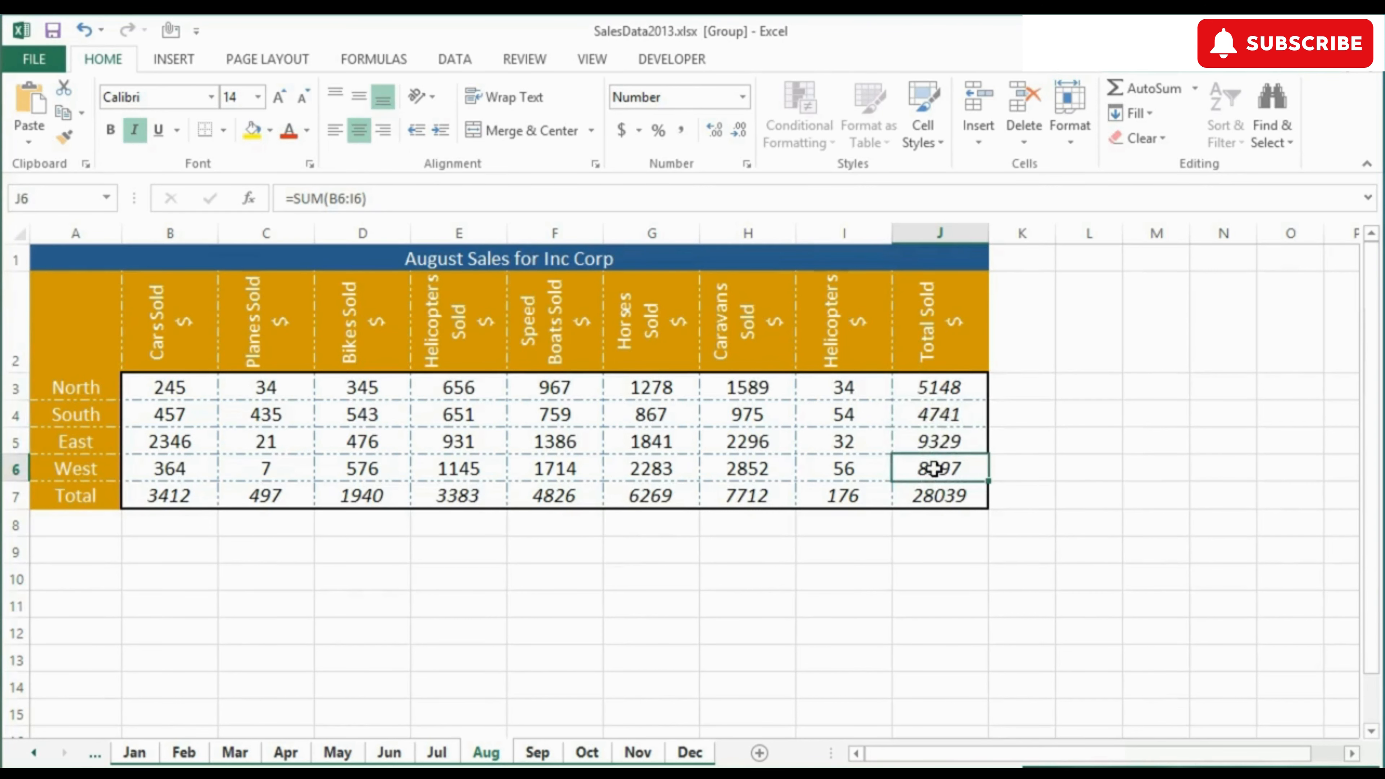
click(325, 760)
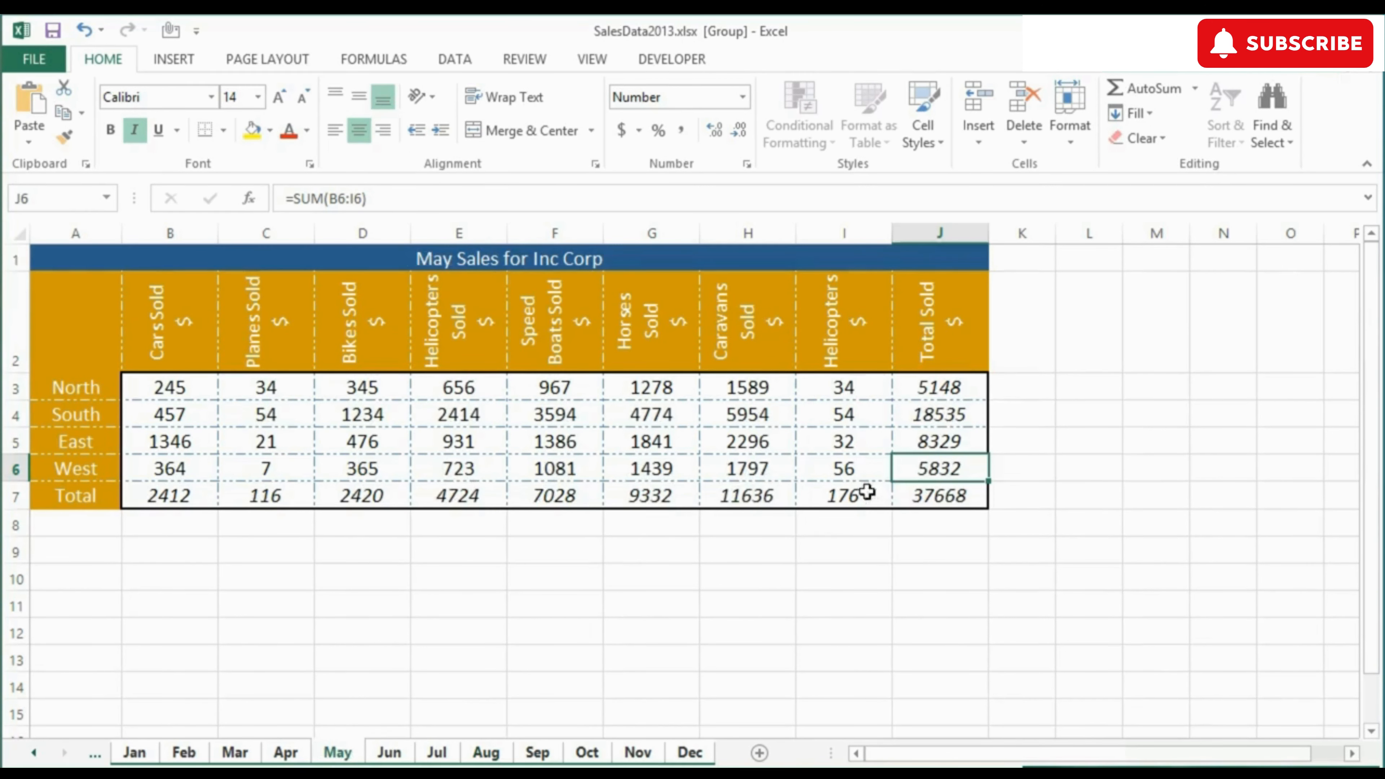
double_click(935, 468)
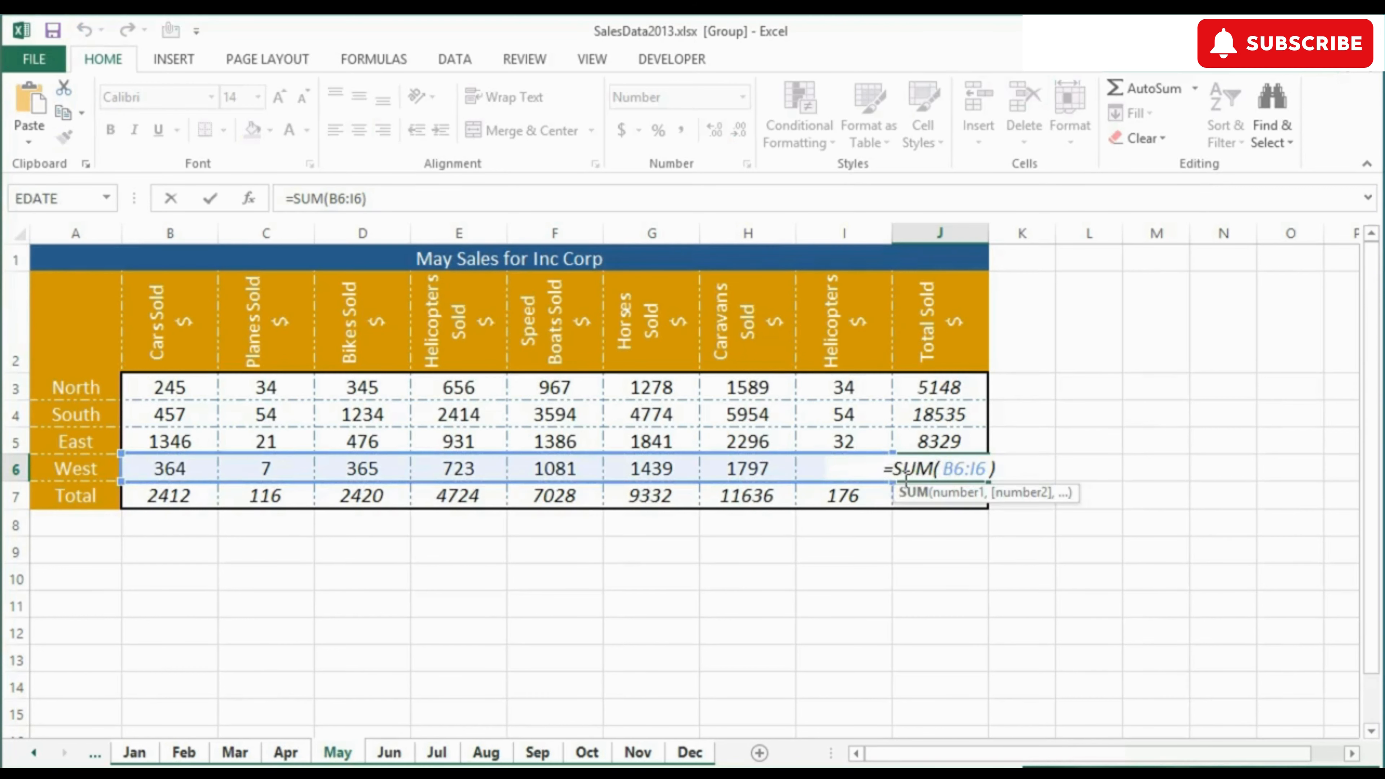
key(Return)
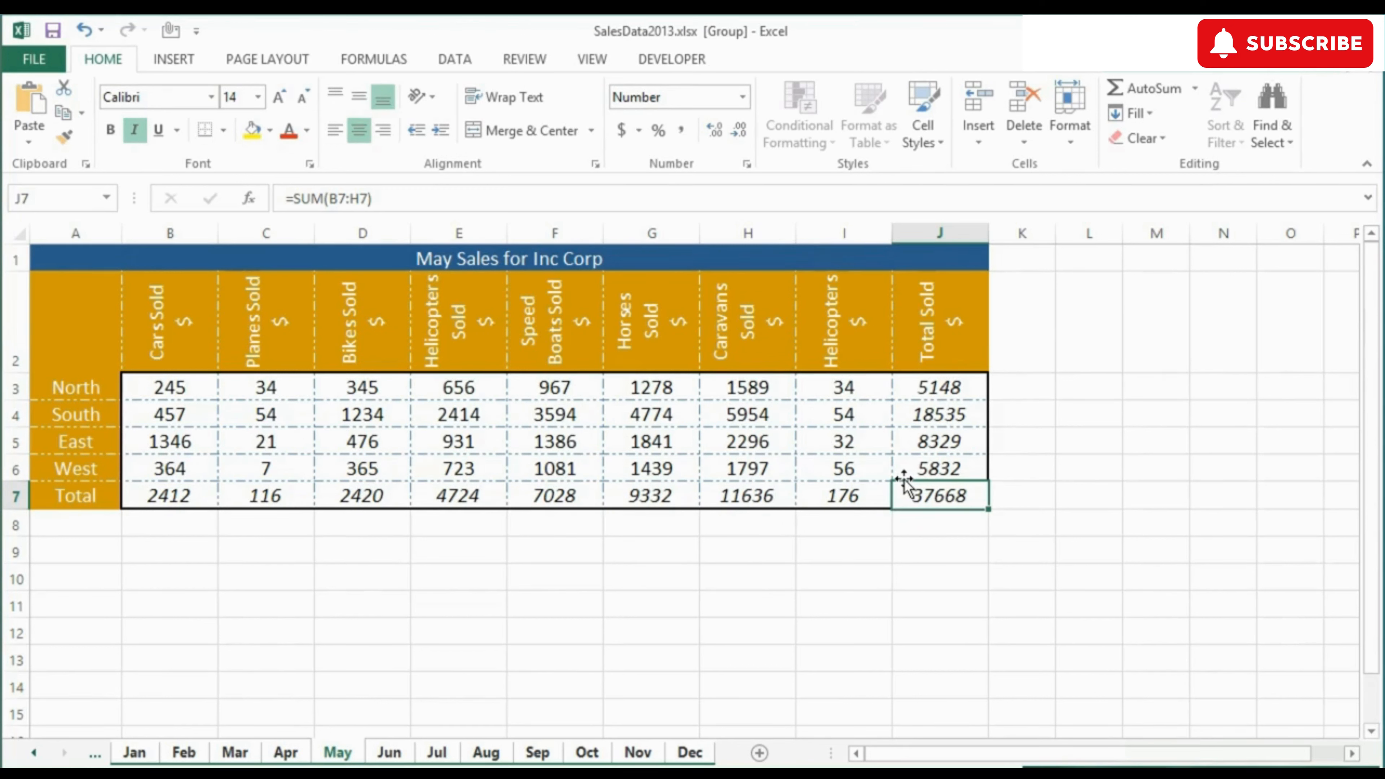
- Fill the merged title row in A1 of the grouped sheets with standard purple, and check the Aug, Sep, Apr and Mar sheets
click(134, 258)
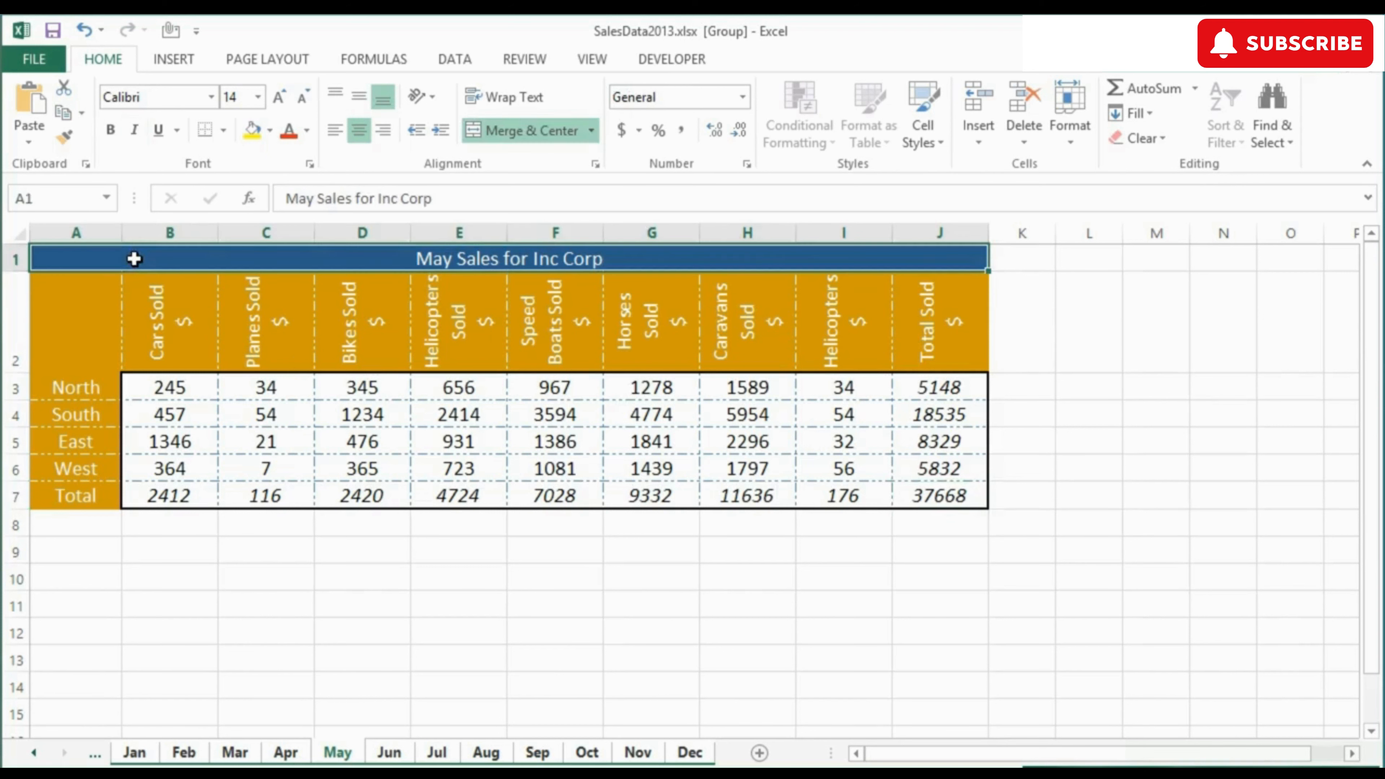
click(270, 130)
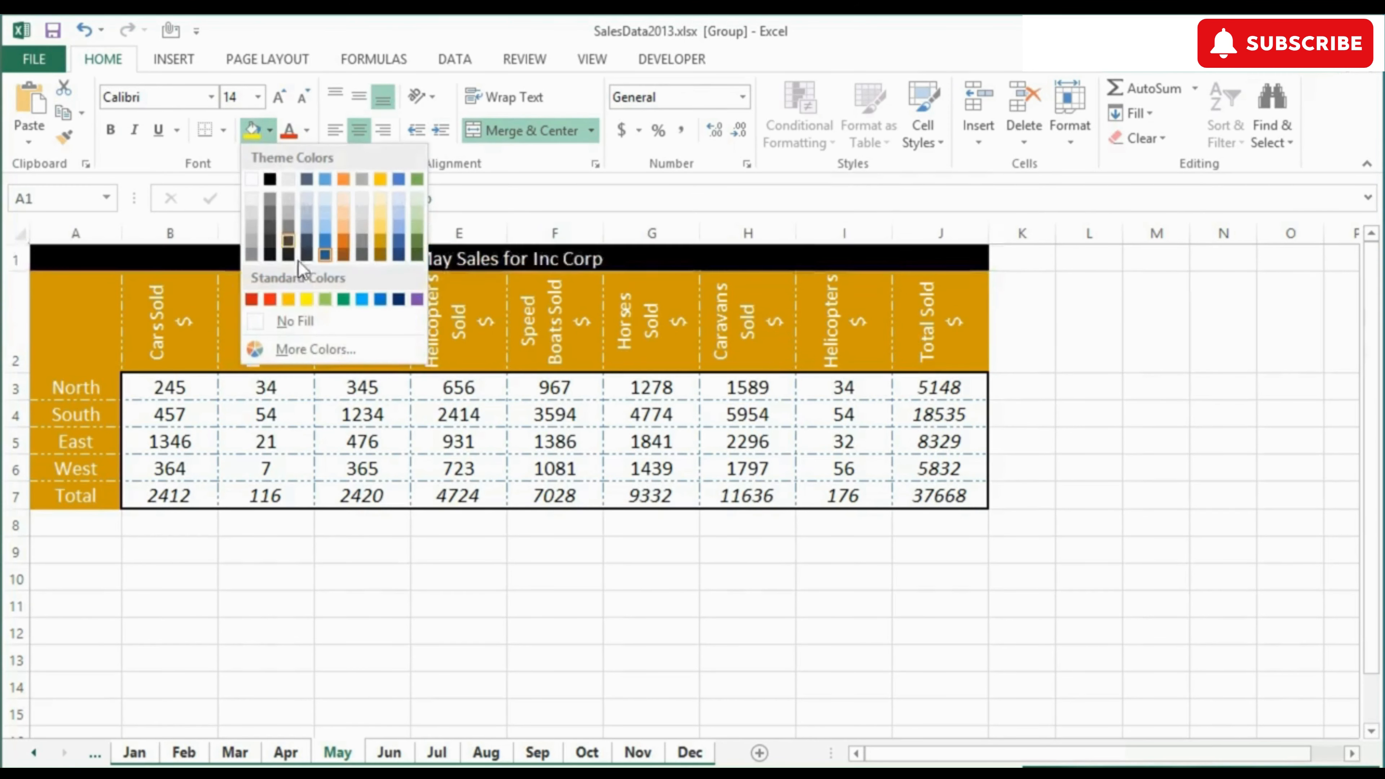
click(413, 297)
click(485, 753)
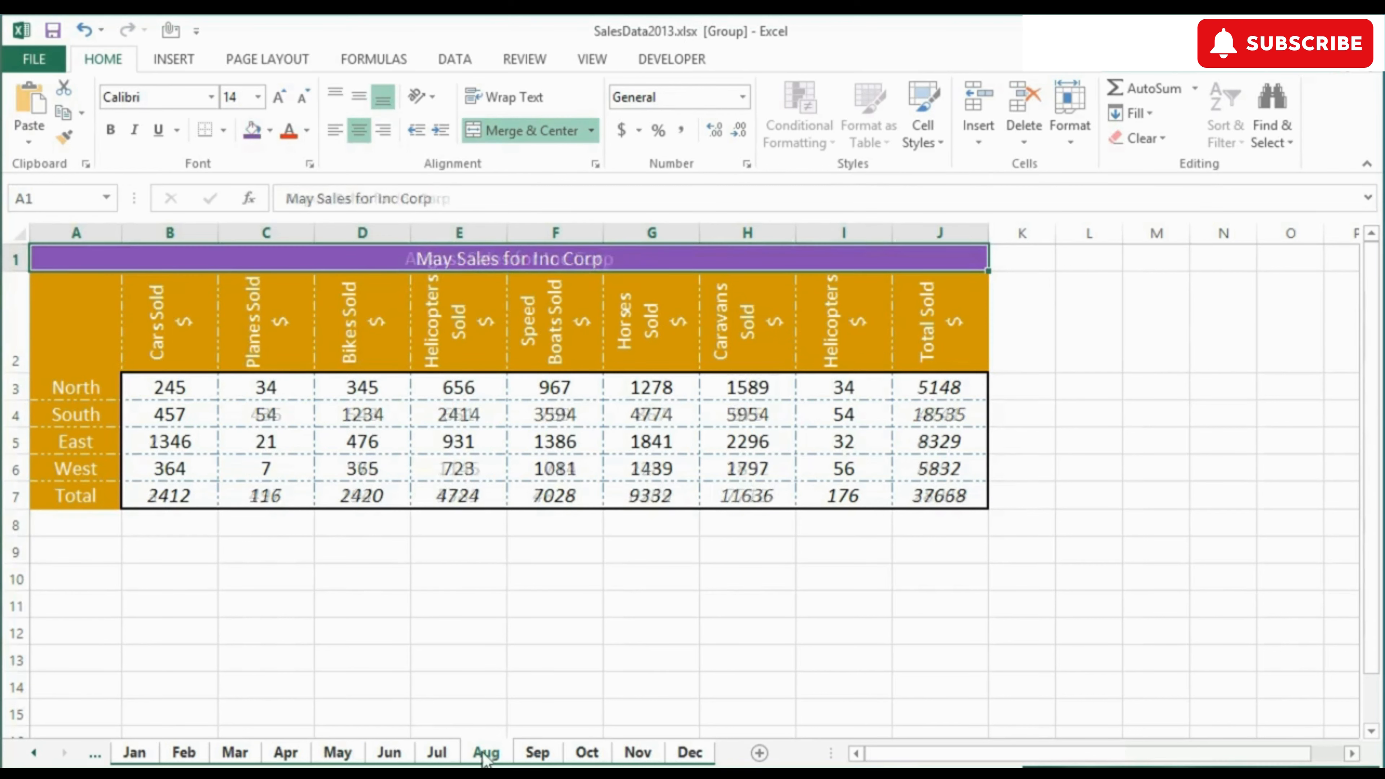
click(536, 754)
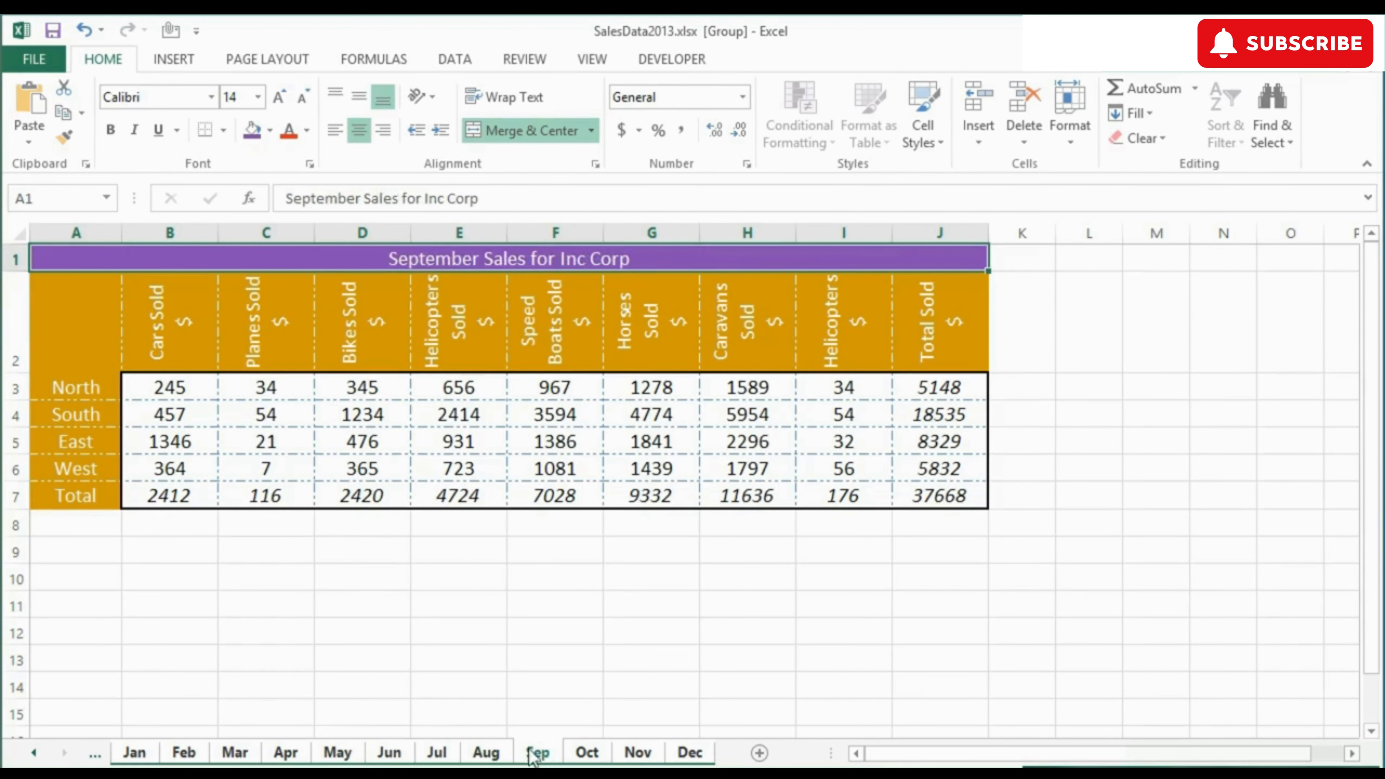
click(289, 755)
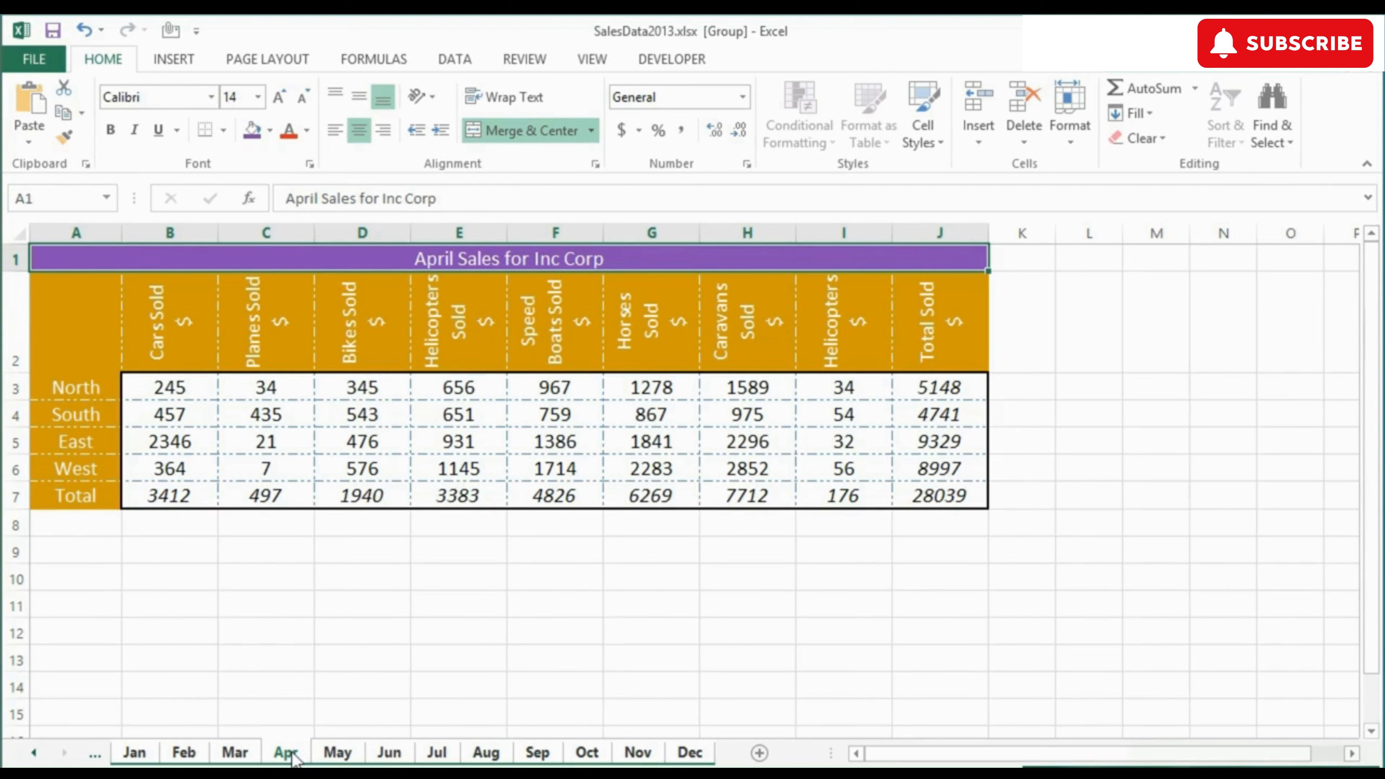
click(235, 755)
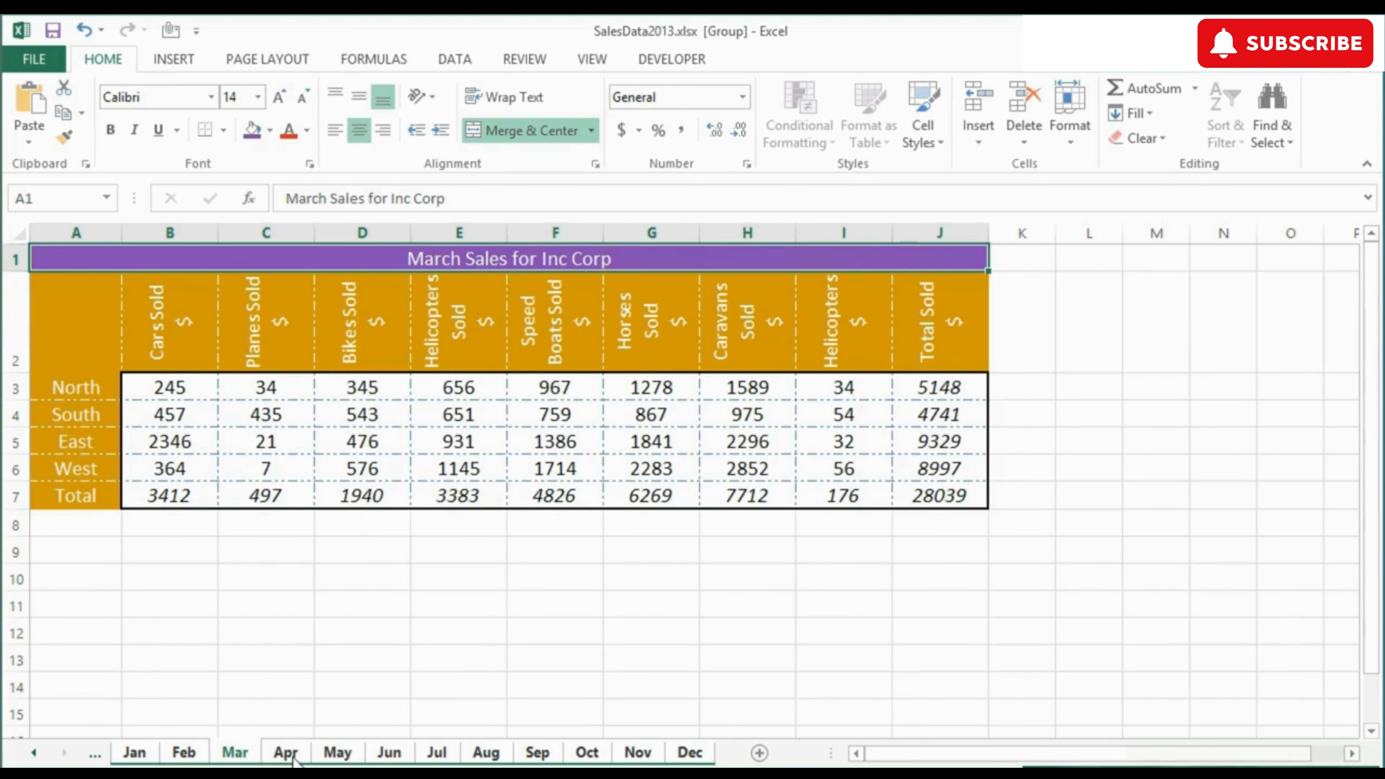
- Release the month group by switching to the sample sheet, and demonstrate Ungroup Sheets on a new group of sheets starting at Jan
click(100, 756)
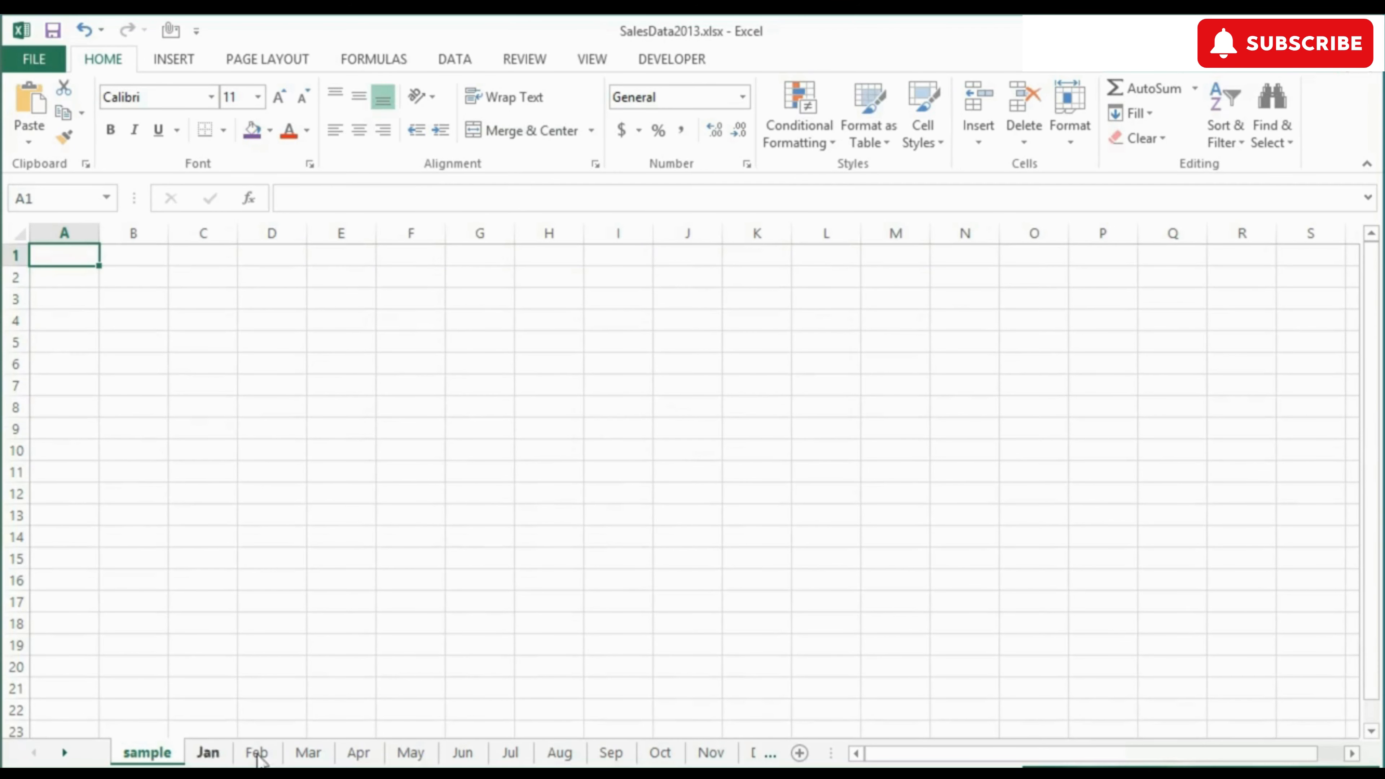
click(212, 756)
shift+click(319, 758)
right_click(320, 758)
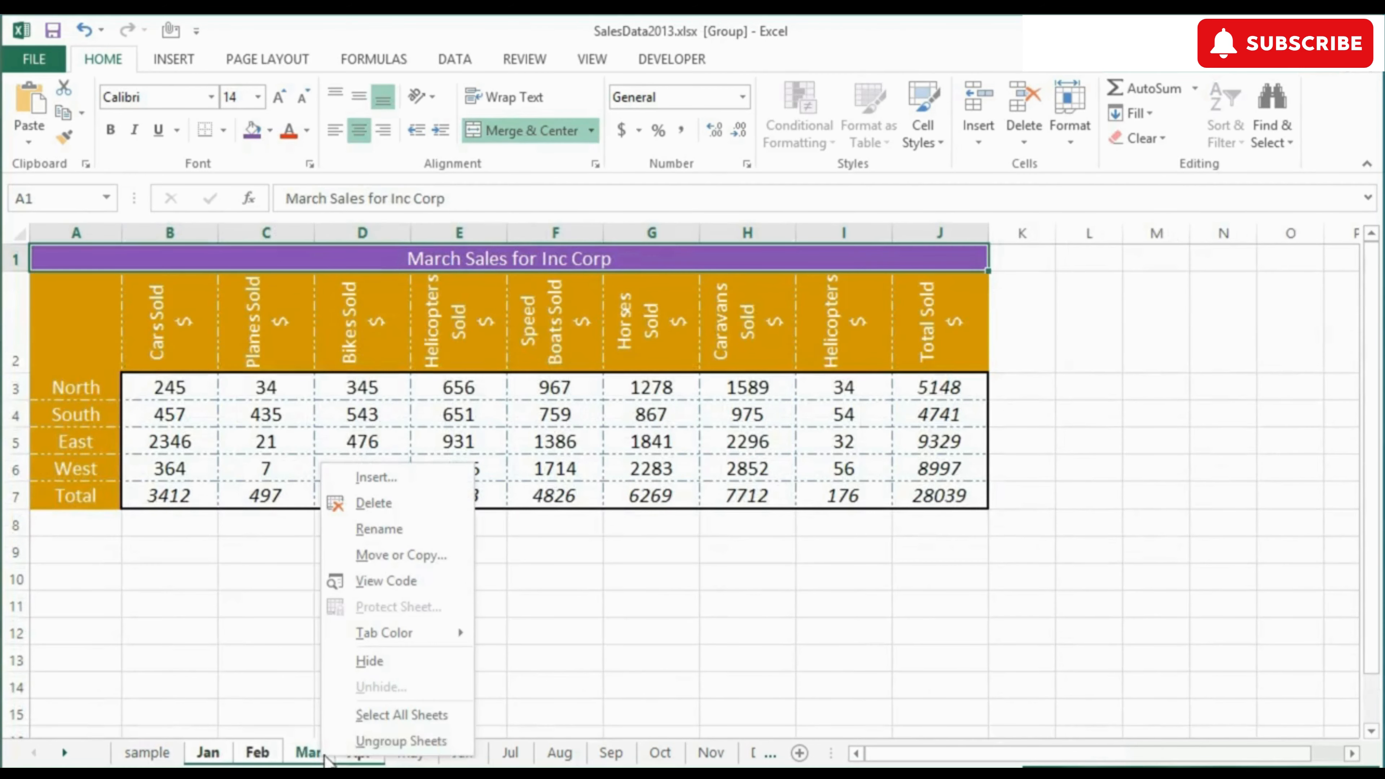
click(385, 736)
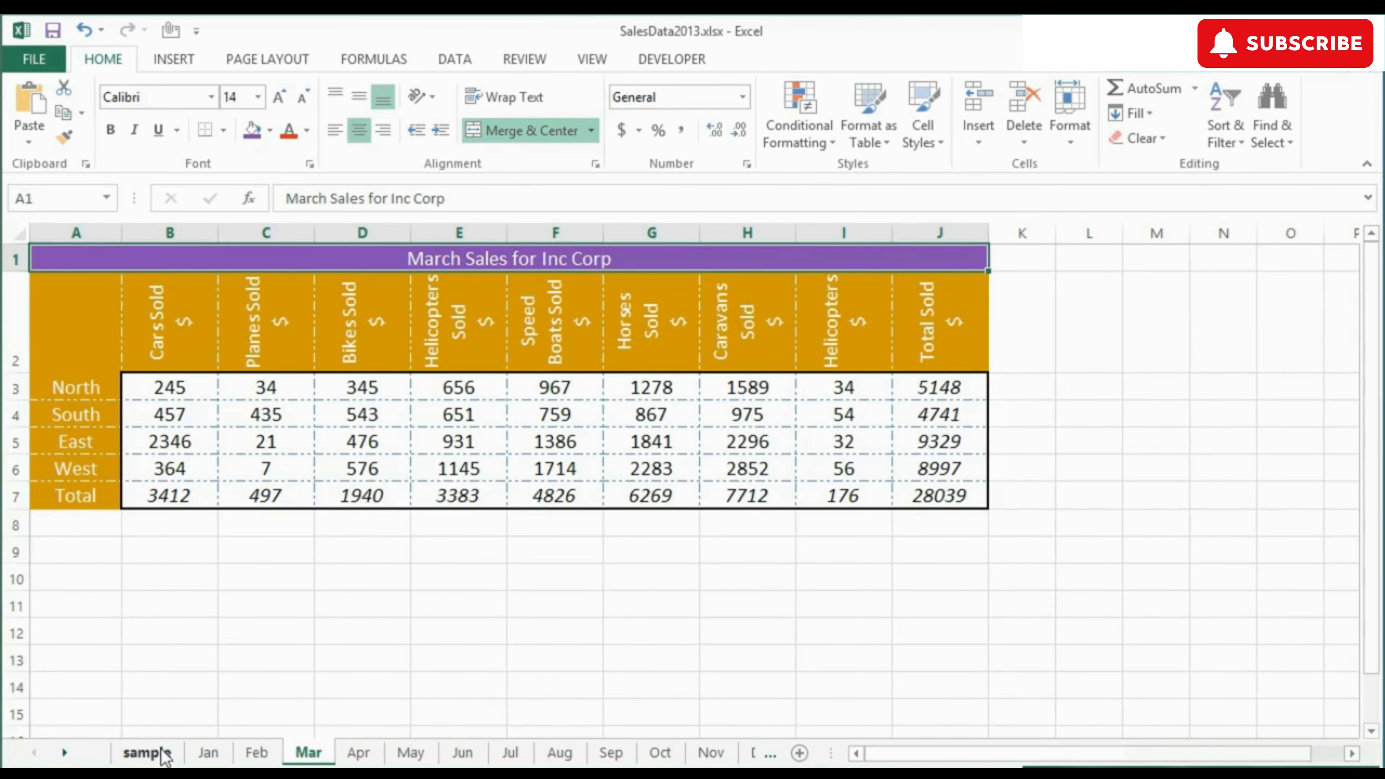
- On the Jan sheet alone, set the new Helicopters values to 65 for South in I4 and 6 for West in I6
click(206, 751)
click(853, 414)
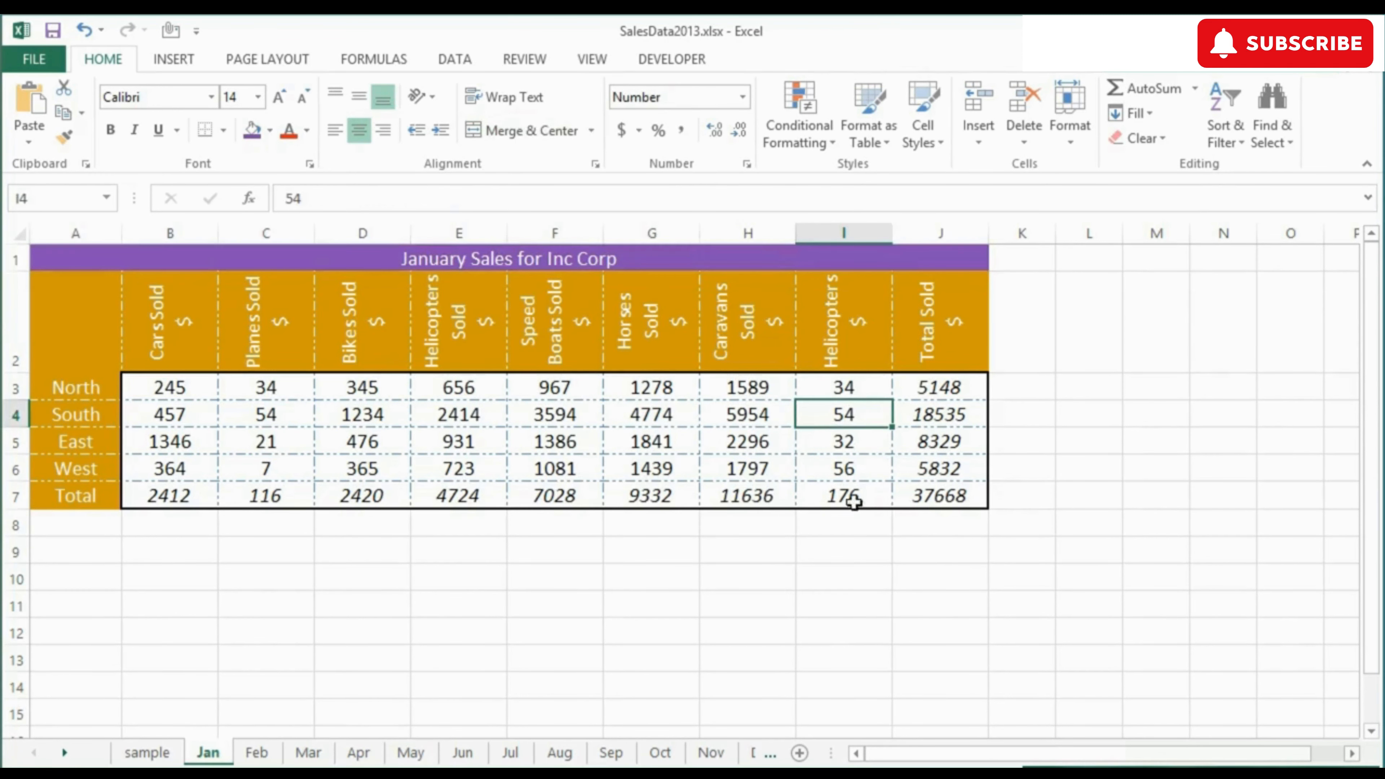
text(65)
key(Down)
key(Down)
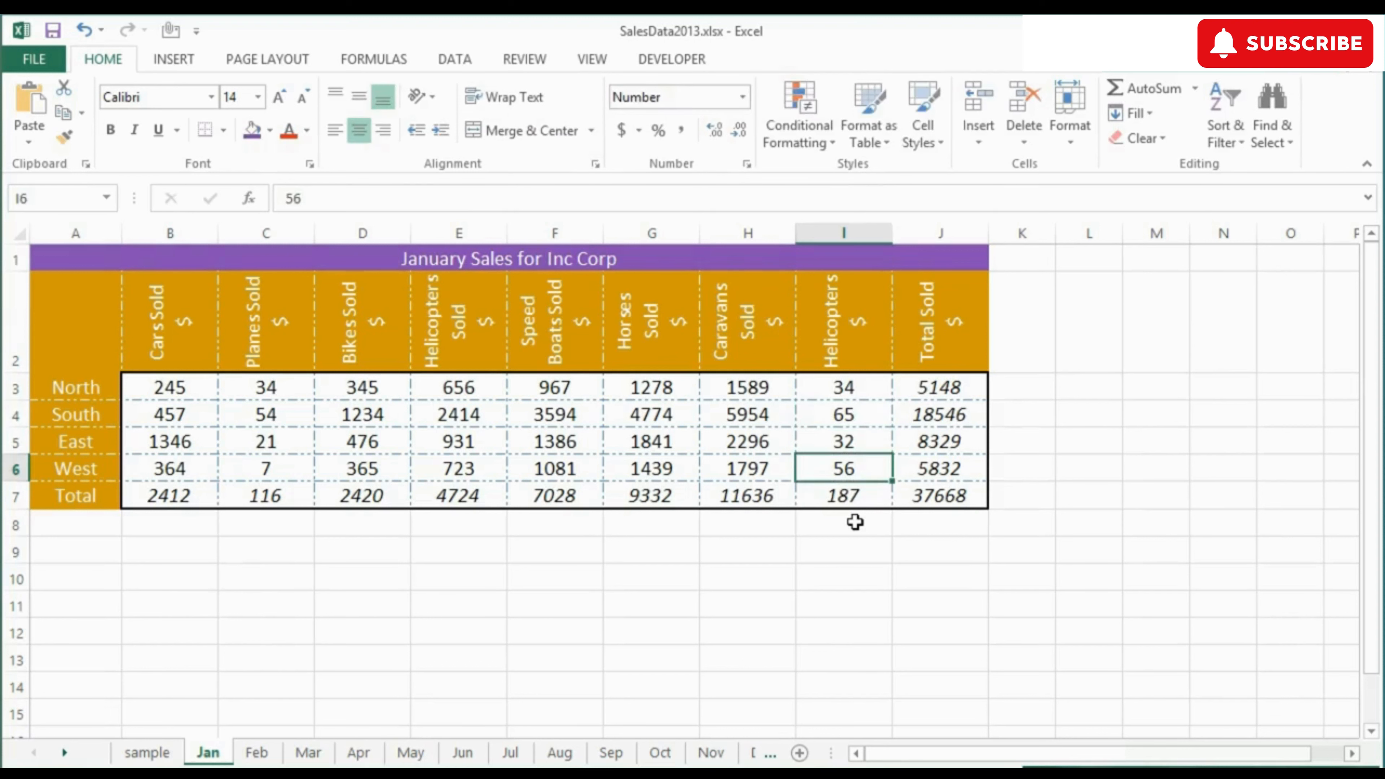
text(6)
key(Up)
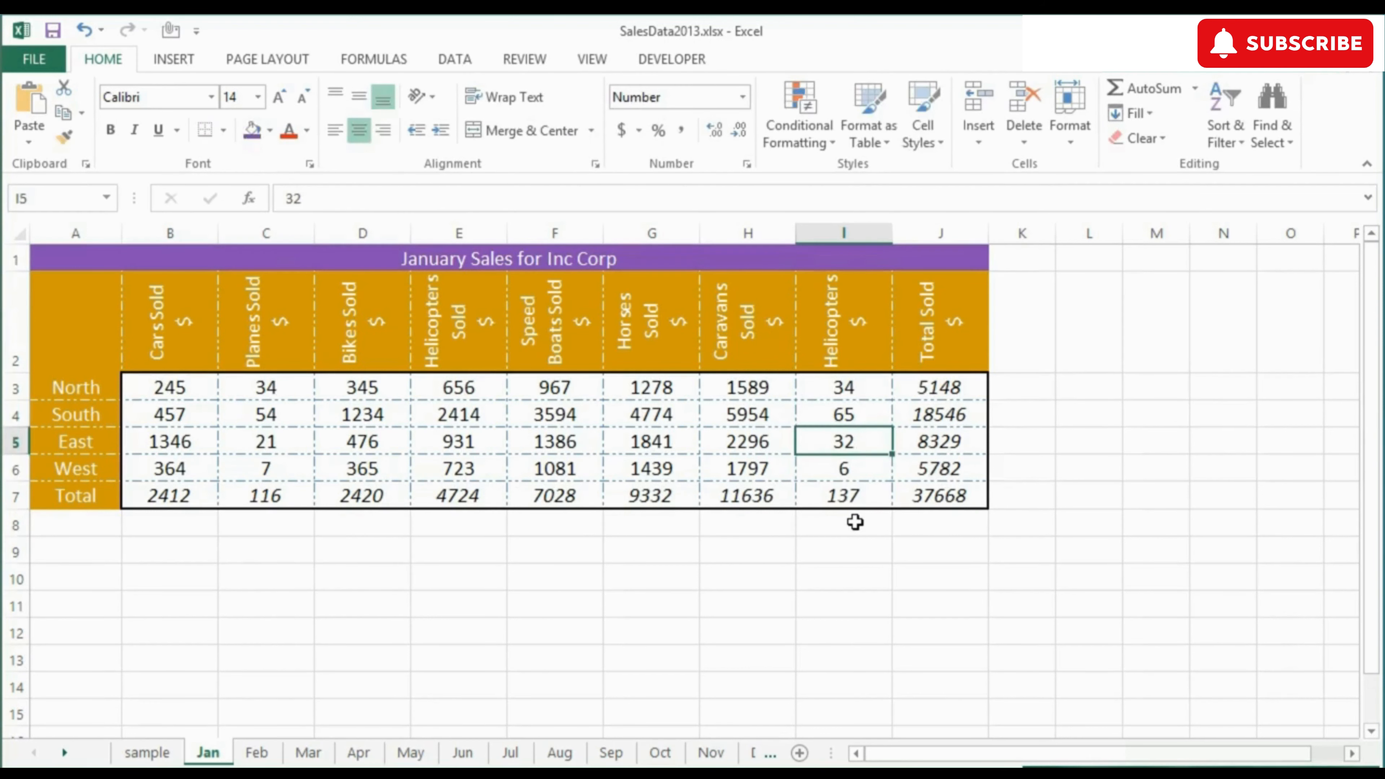
- On the May sheet, set the new Helicopters values to 5 for South in I4 and 7 for East in I5
click(409, 752)
click(867, 418)
text(5)
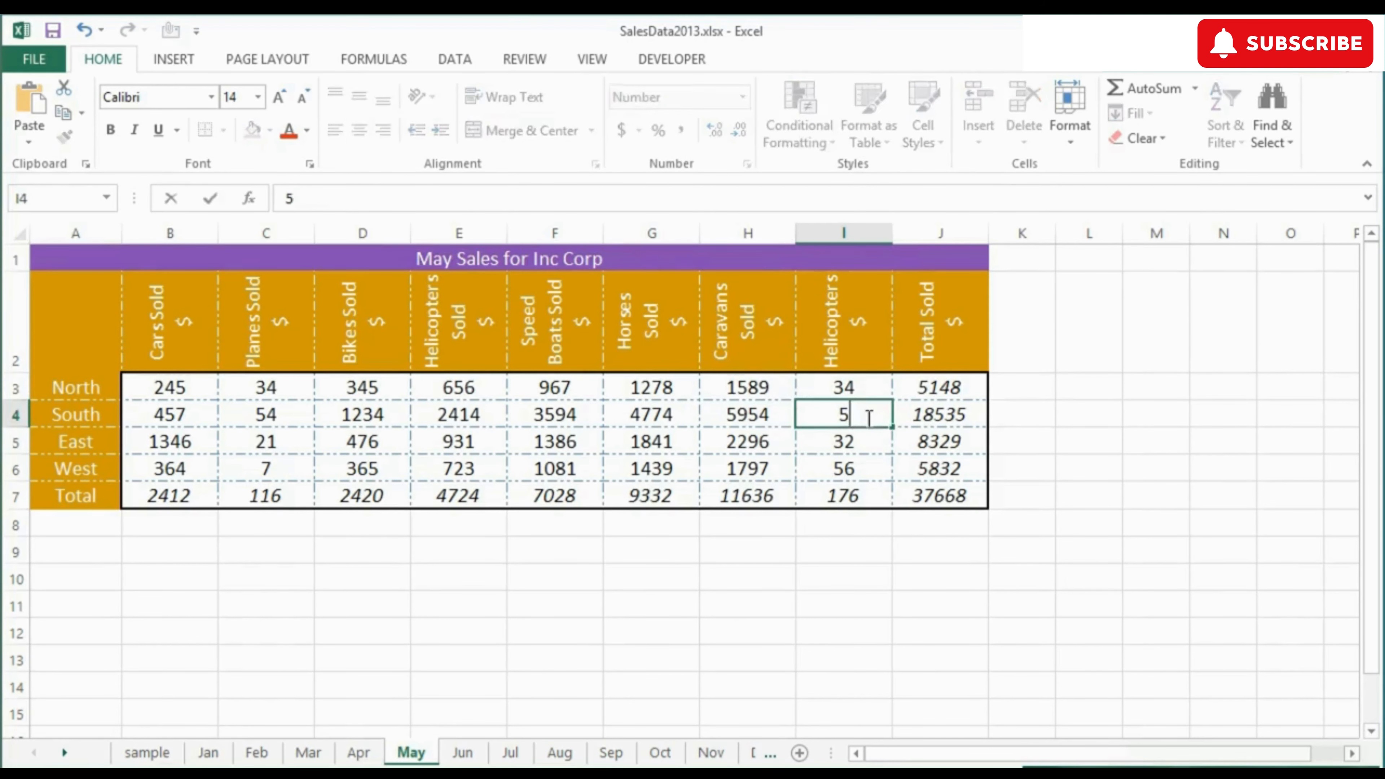
key(Return)
text(7)
key(Return)
key(Return)
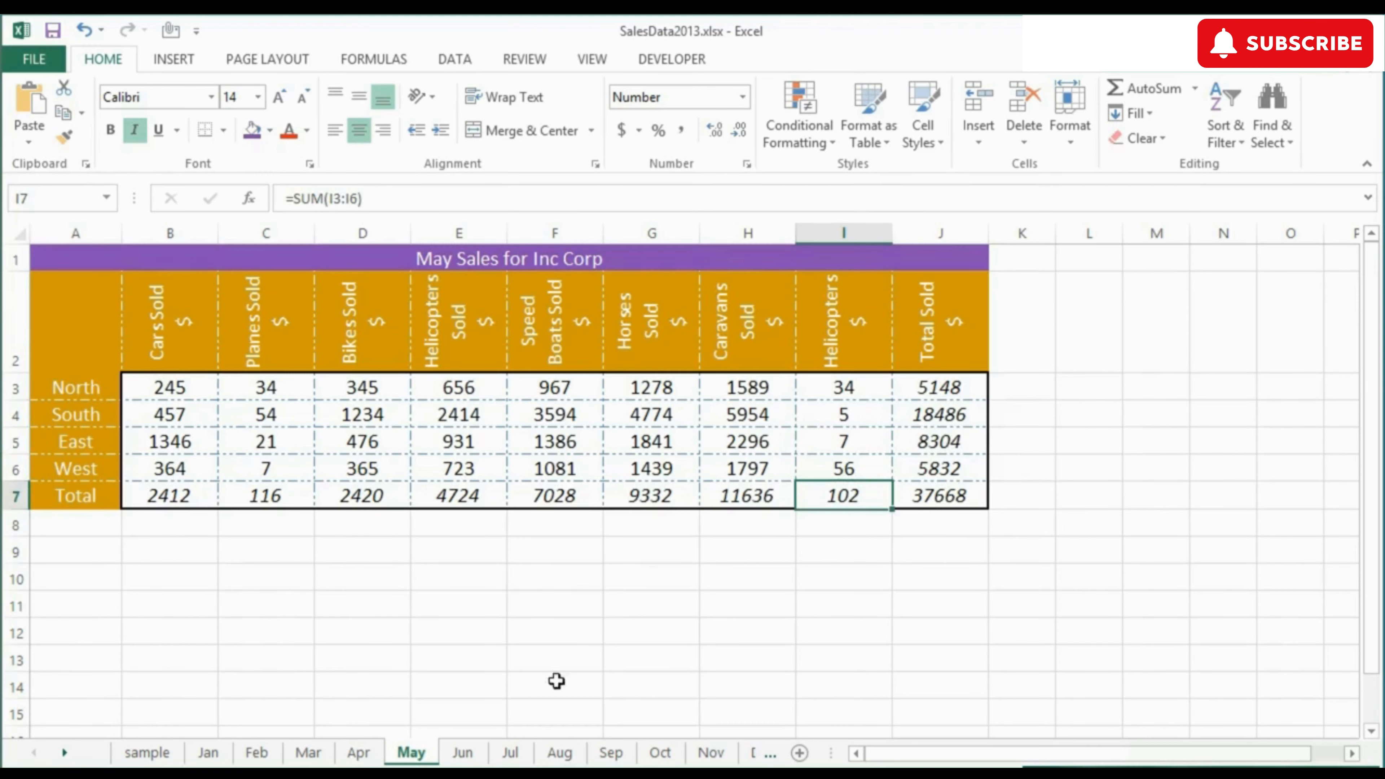
- On the Aug sheet, set the new Helicopters values to 5 for South in I4 and 4 for East in I5
click(559, 752)
click(844, 419)
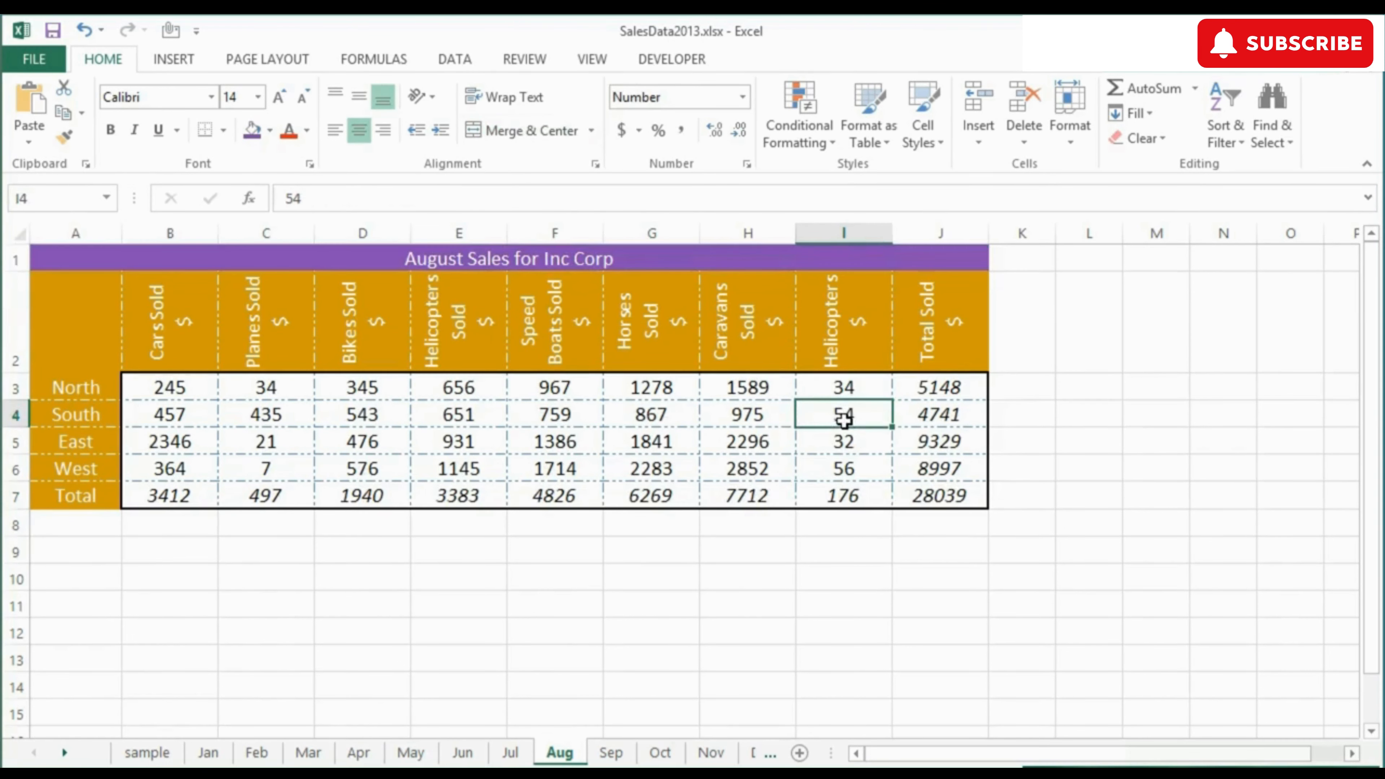
text(5)
key(Return)
text(4)
key(ctrl+Return)
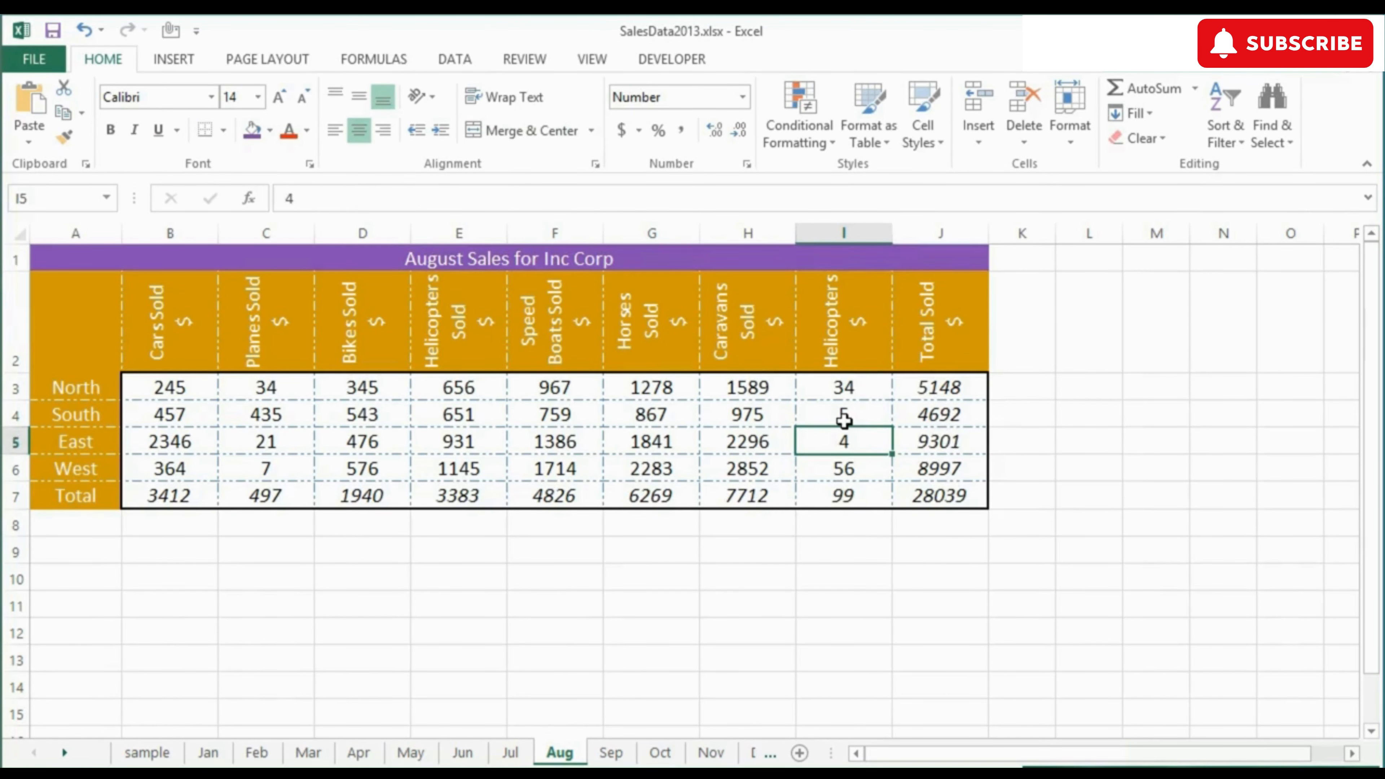